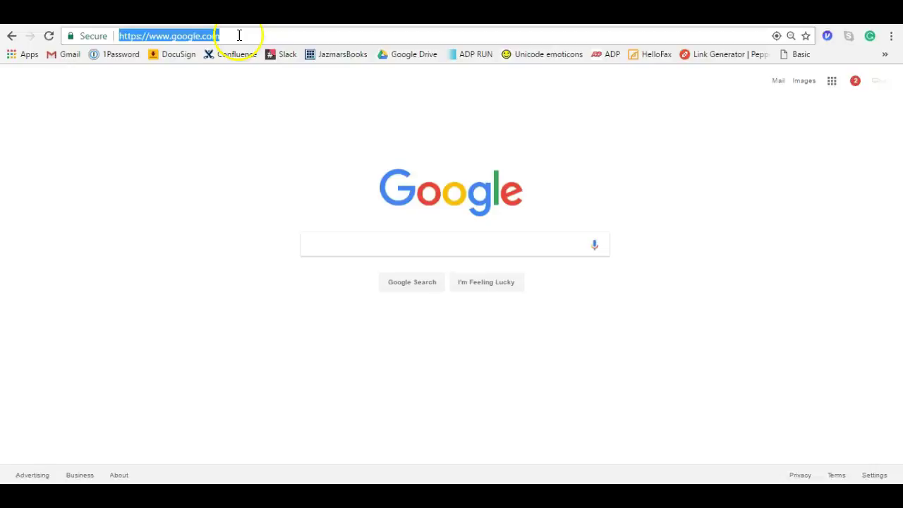
# - Log in to the JazmarsBooks admin with the saved autofill username and the account password
pyautogui.click(315, 62)
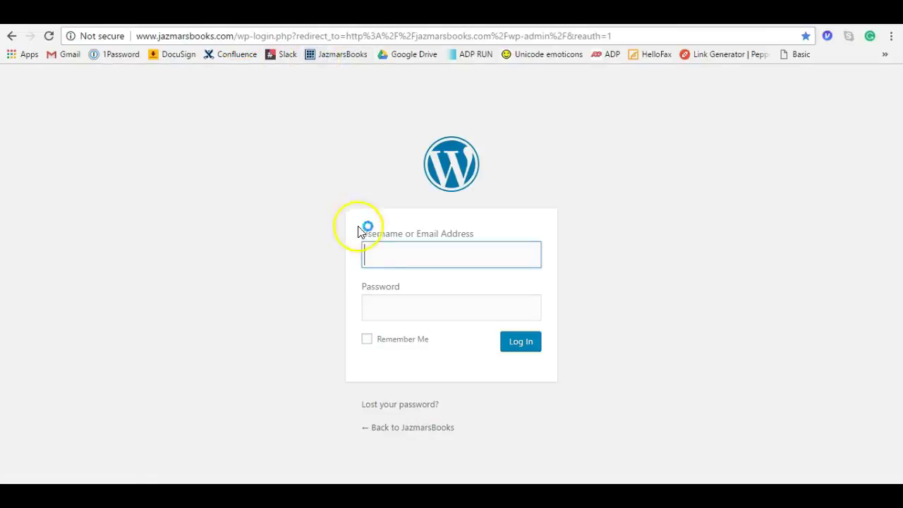
pyautogui.press('Down')
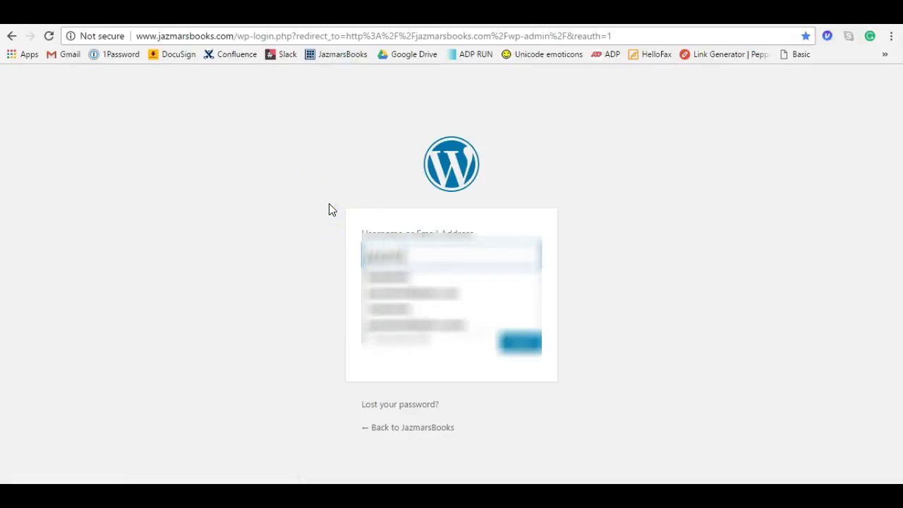
pyautogui.press('Return')
pyautogui.press('Tab')
pyautogui.write('*******')
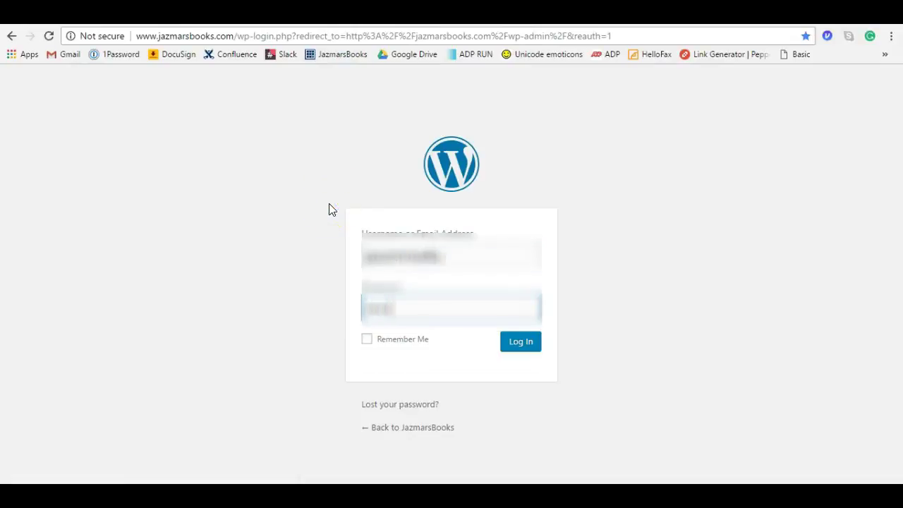
pyautogui.write('******')
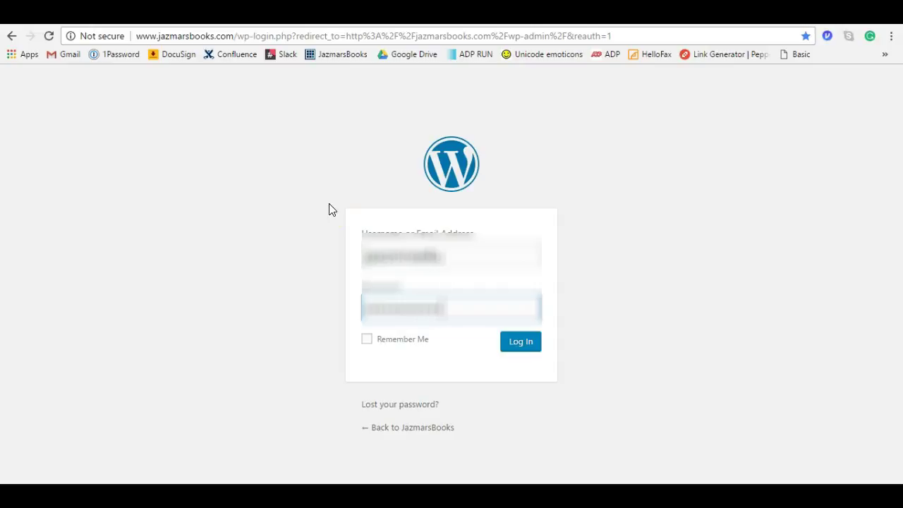
pyautogui.click(519, 340)
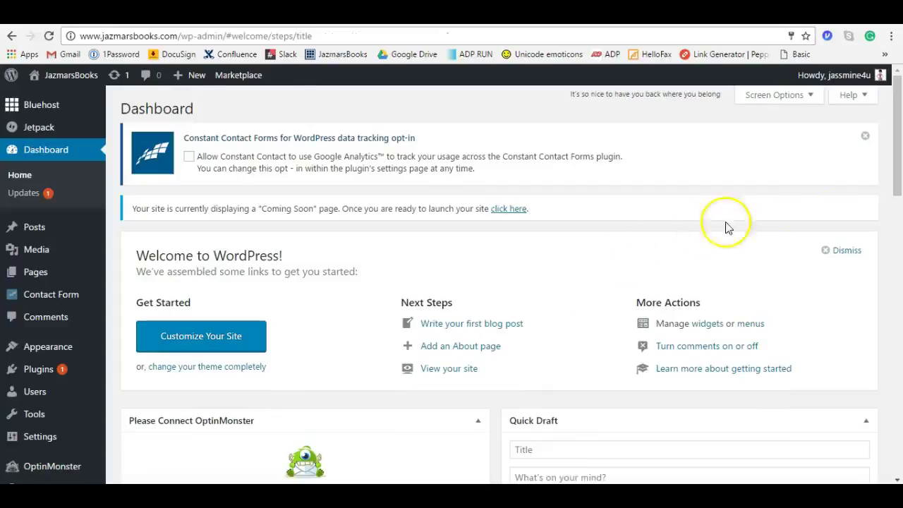
# - Scroll to the Please Connect Jetpack panel and choose Connect Jetpack
pyautogui.moveTo(898, 167); pyautogui.dragTo(898, 363)
pyautogui.click(330, 314)
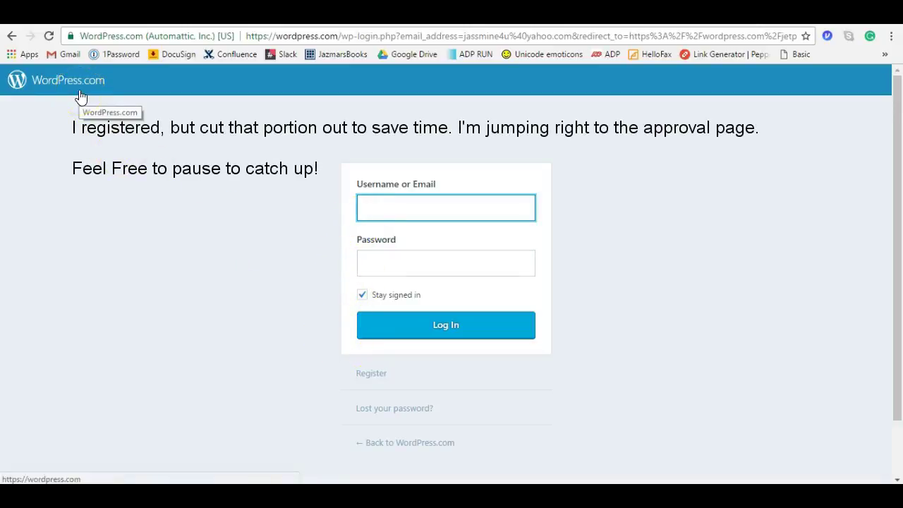
# - Create a WordPress.com account to approve the Jetpack connection, declining the browser's save-password offer
pyautogui.click(370, 372)
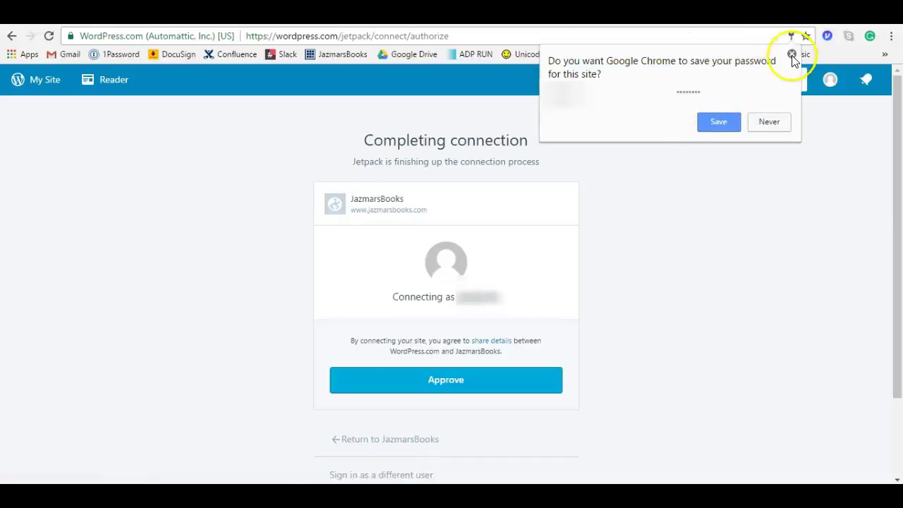
pyautogui.click(792, 54)
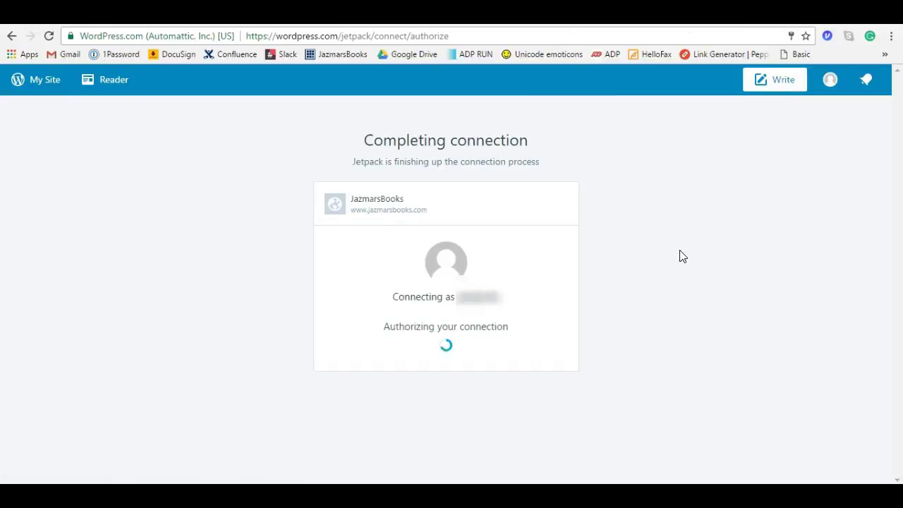
# - Compare the Jetpack plan cards and select the Free plan
pyautogui.click(676, 250)
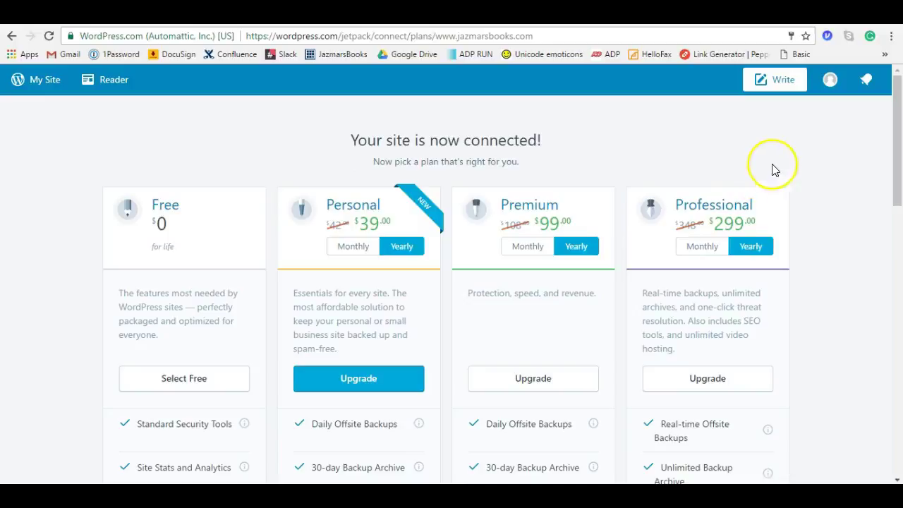
pyautogui.scroll(-1, 786, 167)
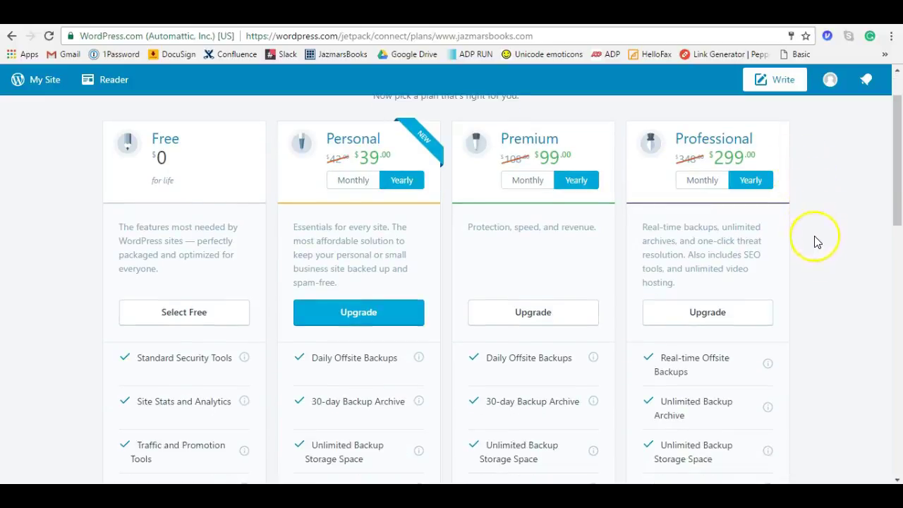
pyautogui.scroll(-1, 79, 162)
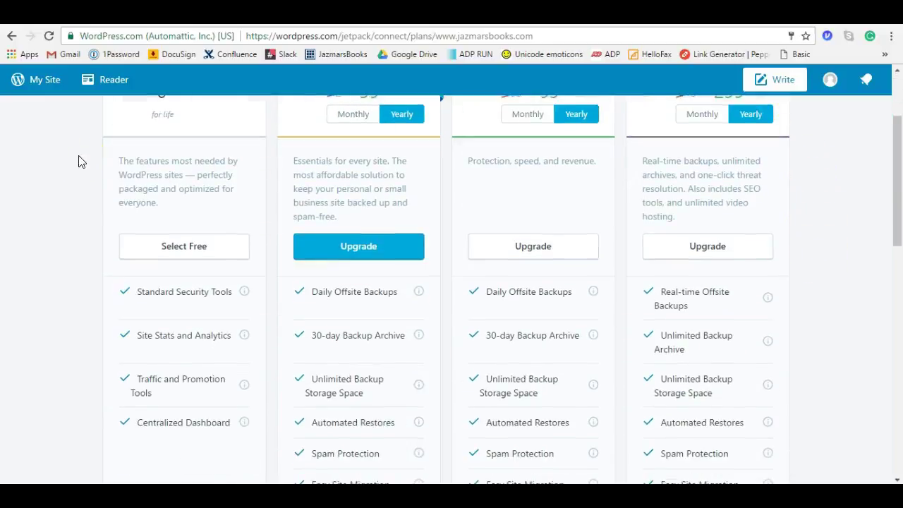
pyautogui.scroll(-1, 80, 162)
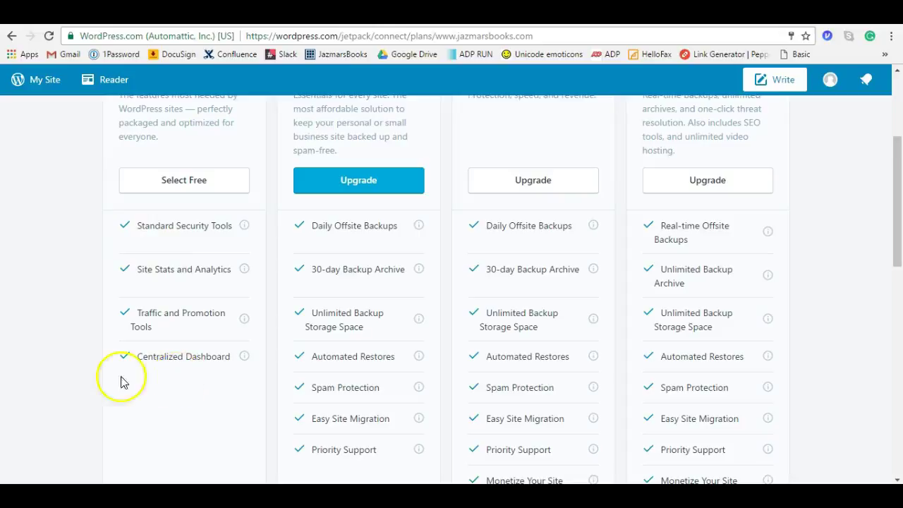
pyautogui.scroll(3, 71, 376)
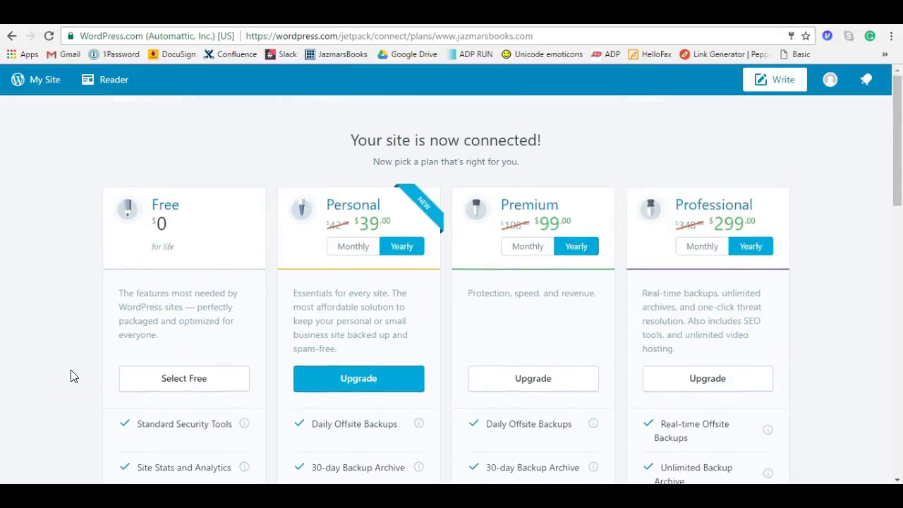
pyautogui.click(144, 389)
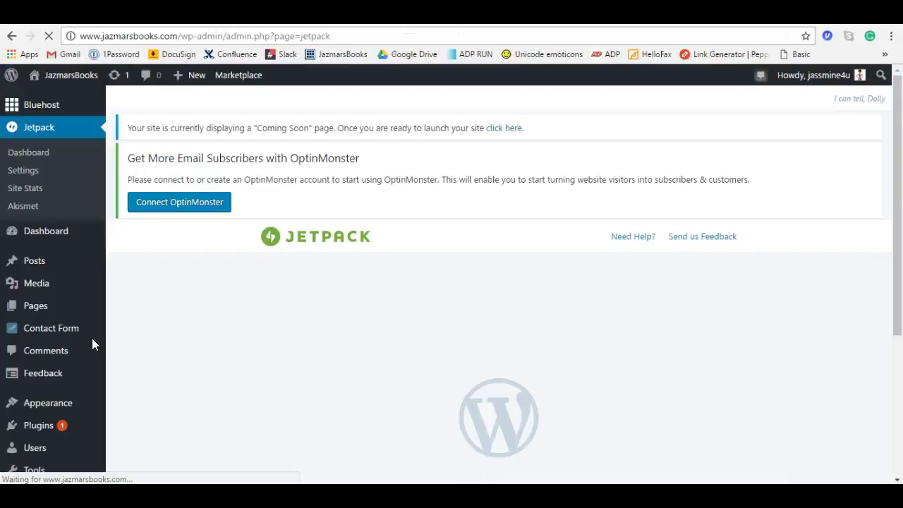
# - Activate Jetpack's recommended features from Jump Start and dismiss the activation notice
pyautogui.click(429, 257)
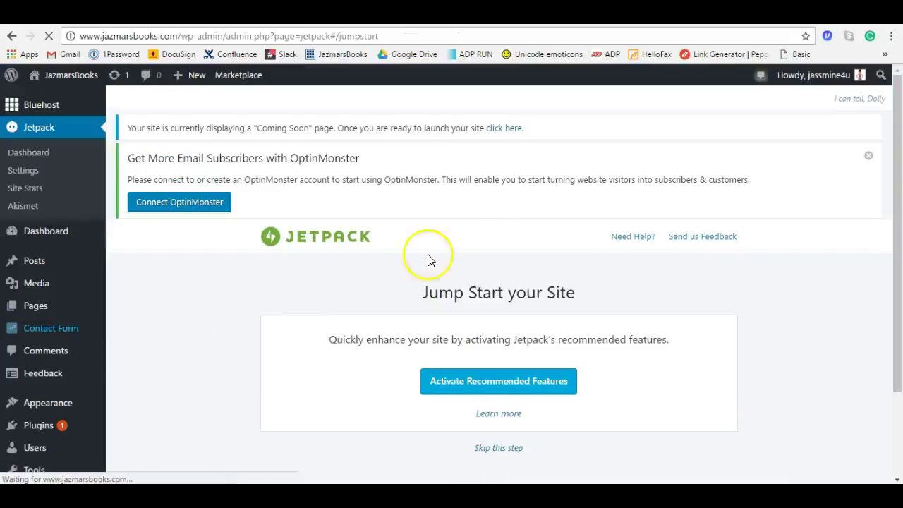
pyautogui.moveTo(894, 182); pyautogui.dragTo(881, 284)
pyautogui.click(537, 278)
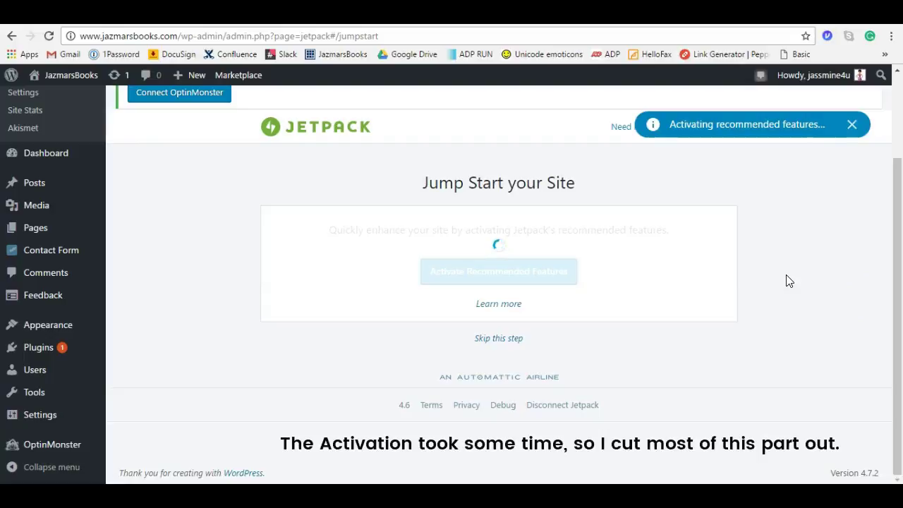
pyautogui.click(806, 269)
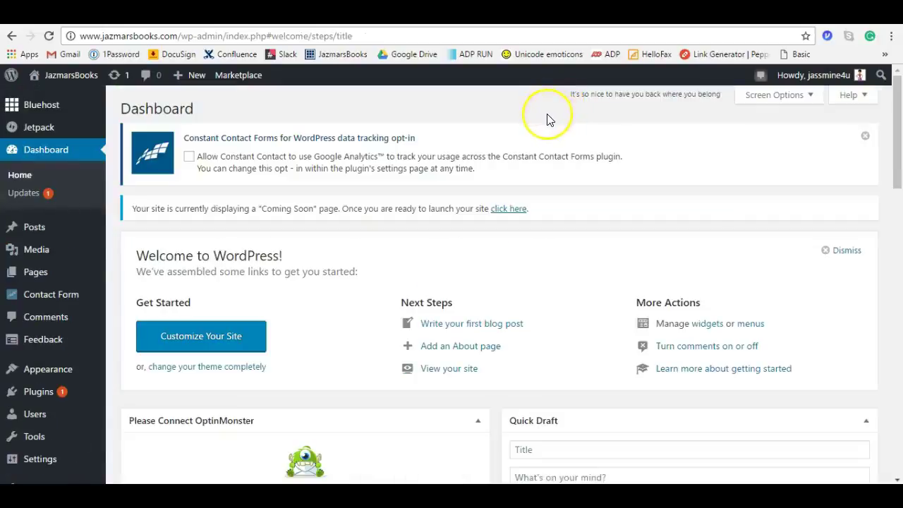
pyautogui.scroll(-7, 550, 120)
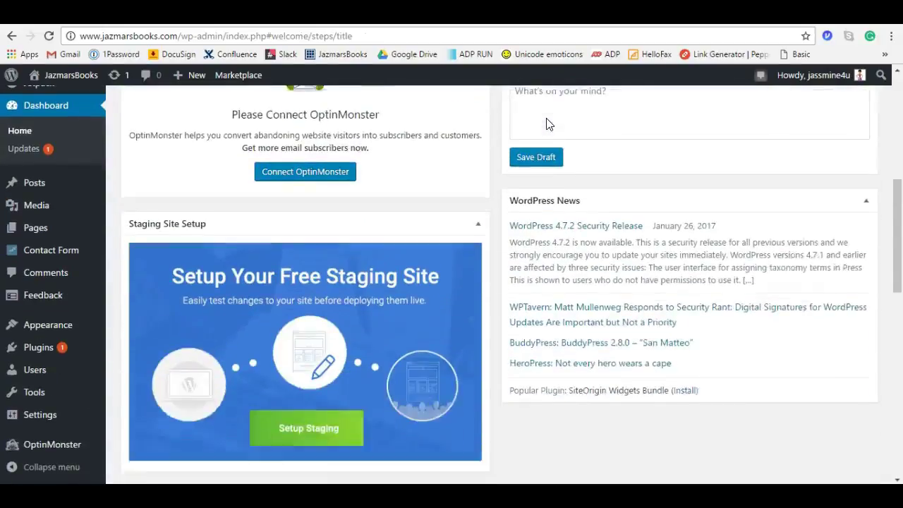
pyautogui.scroll(-3, 547, 117)
pyautogui.scroll(-2, 547, 119)
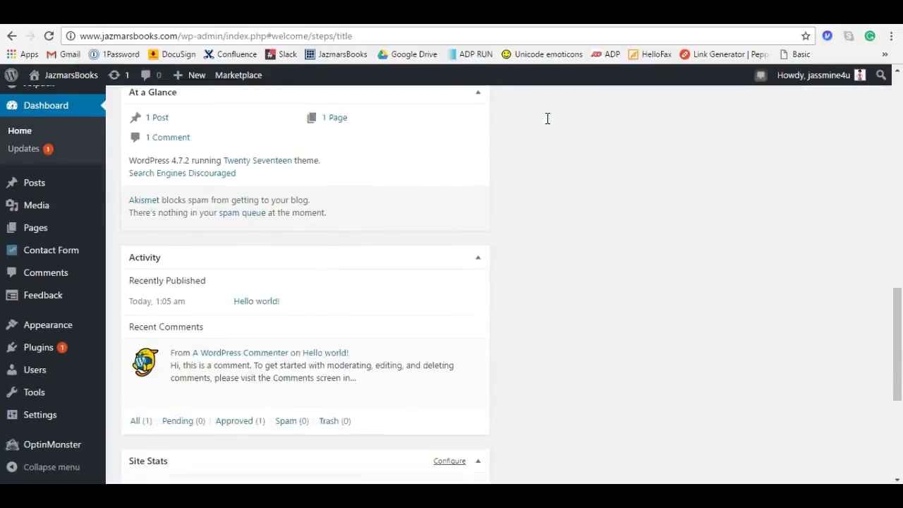
pyautogui.scroll(1, 483, 138)
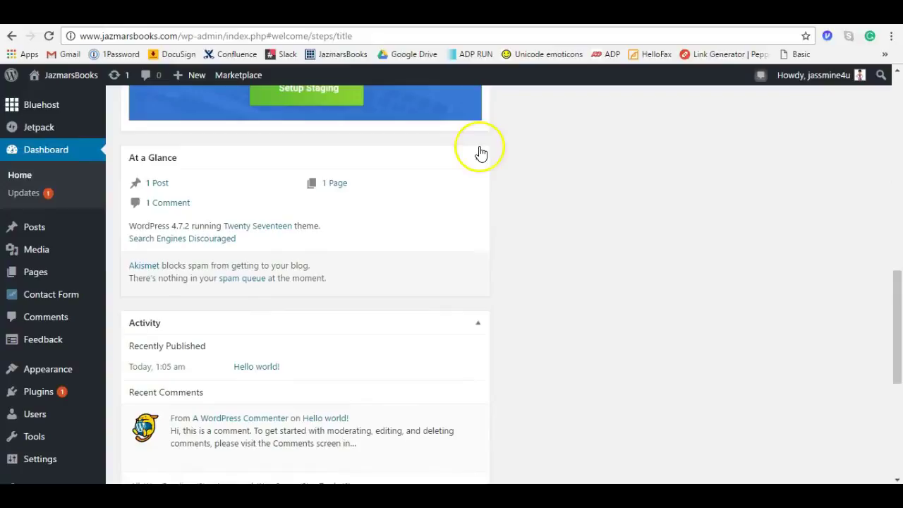
pyautogui.scroll(-1, 533, 261)
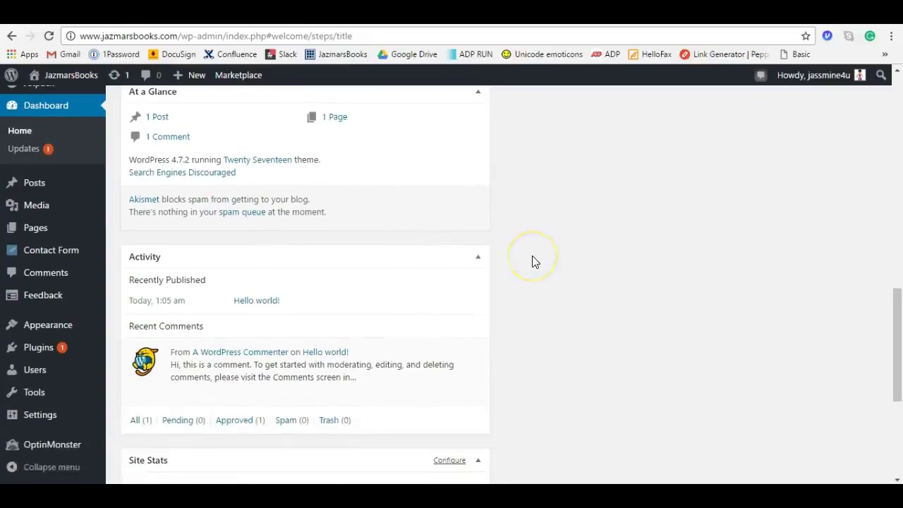
pyautogui.scroll(-3, 533, 261)
pyautogui.scroll(-1, 535, 262)
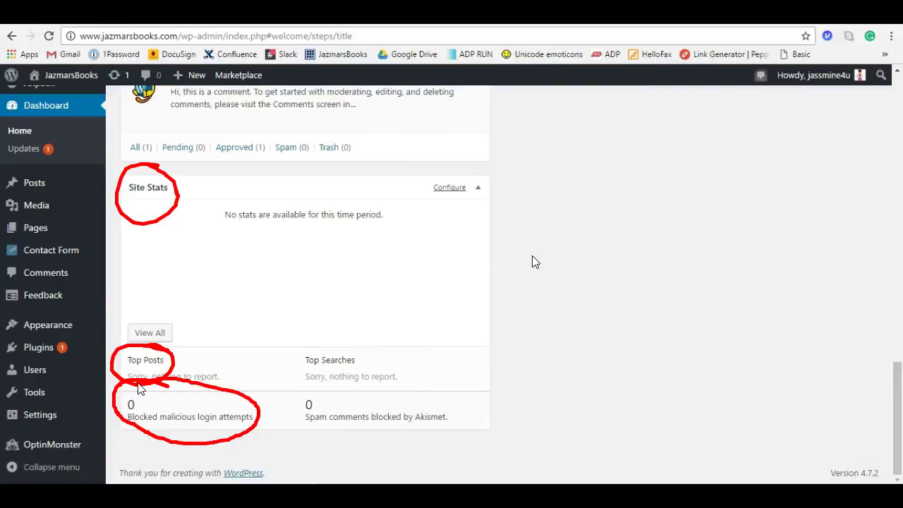
pyautogui.moveTo(434, 384)
pyautogui.mouseDown()
pyautogui.moveTo(468, 410)
pyautogui.moveTo(429, 381)
pyautogui.mouseUp()
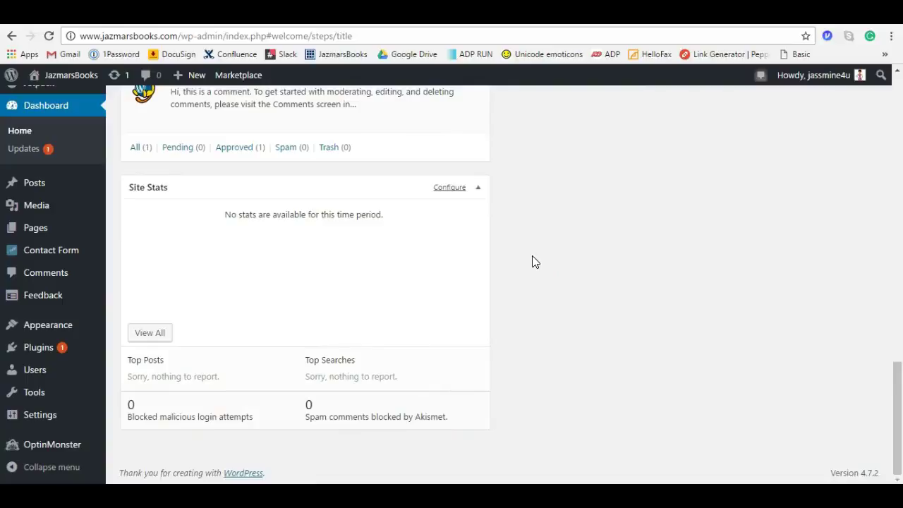
pyautogui.click(494, 285)
pyautogui.scroll(5, 493, 288)
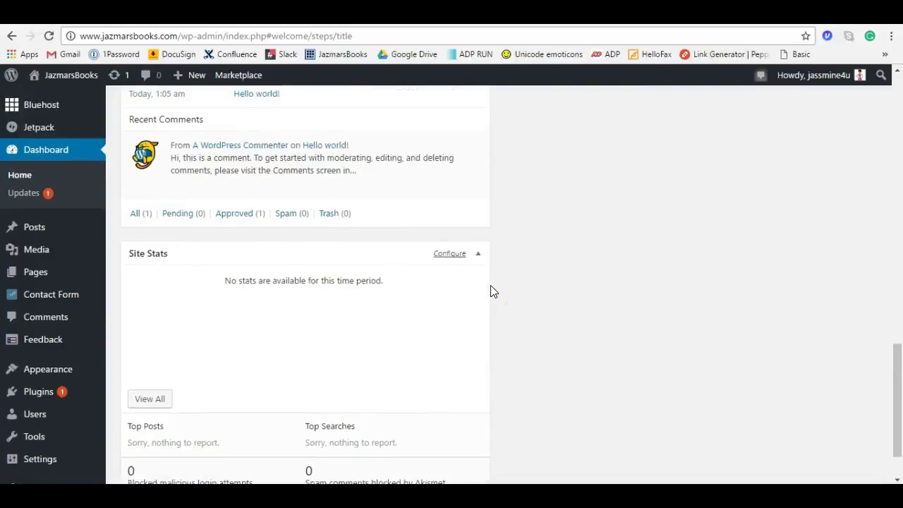
pyautogui.scroll(8, 493, 290)
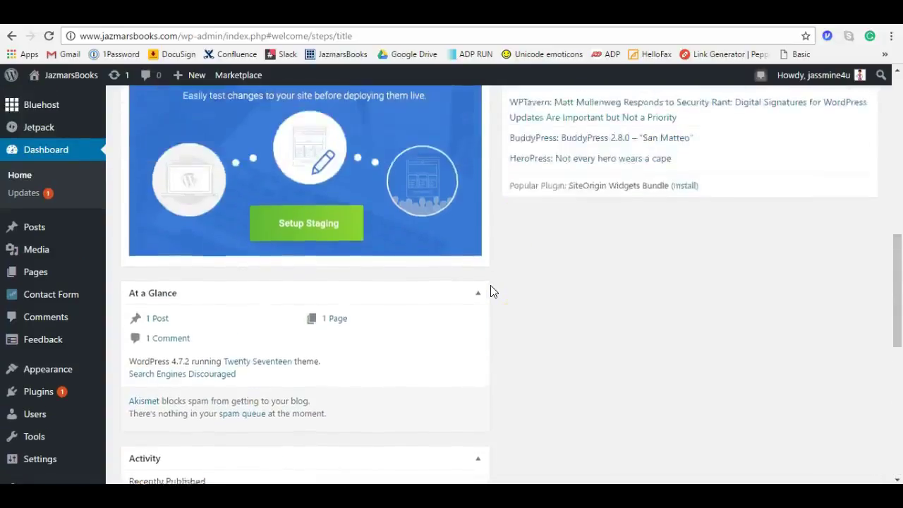
pyautogui.scroll(8, 493, 291)
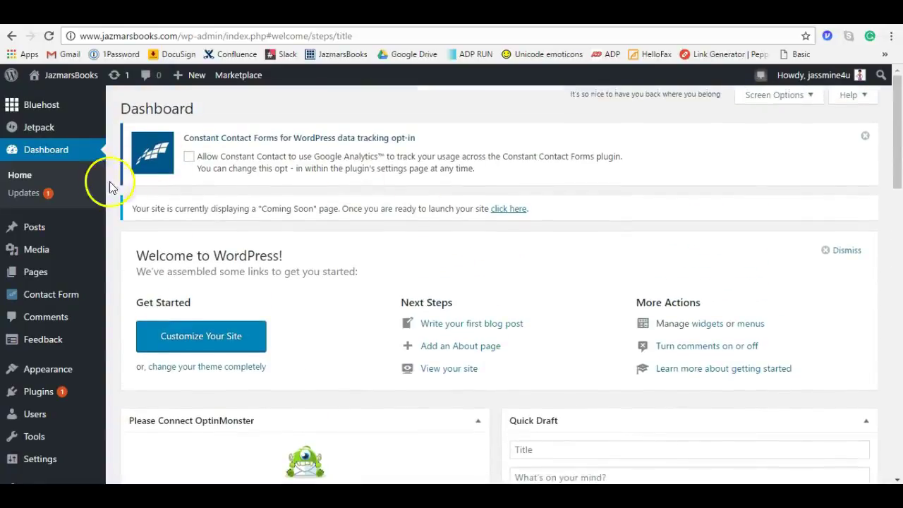
pyautogui.scroll(-3, 73, 332)
pyautogui.moveTo(73, 332)
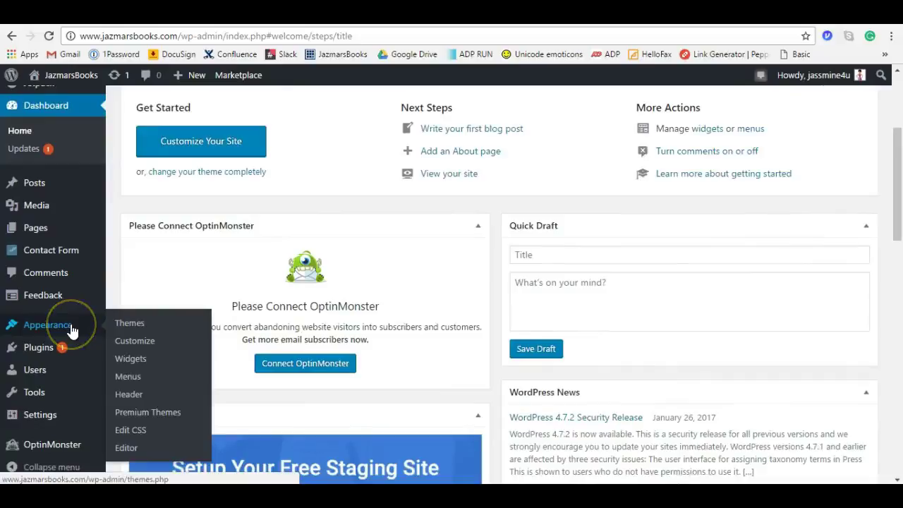
pyautogui.moveTo(81, 191)
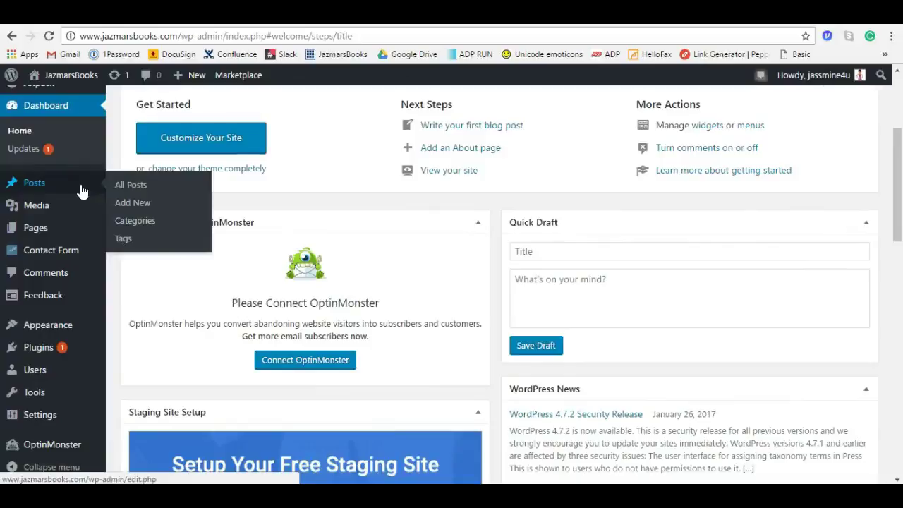
pyautogui.click(81, 209)
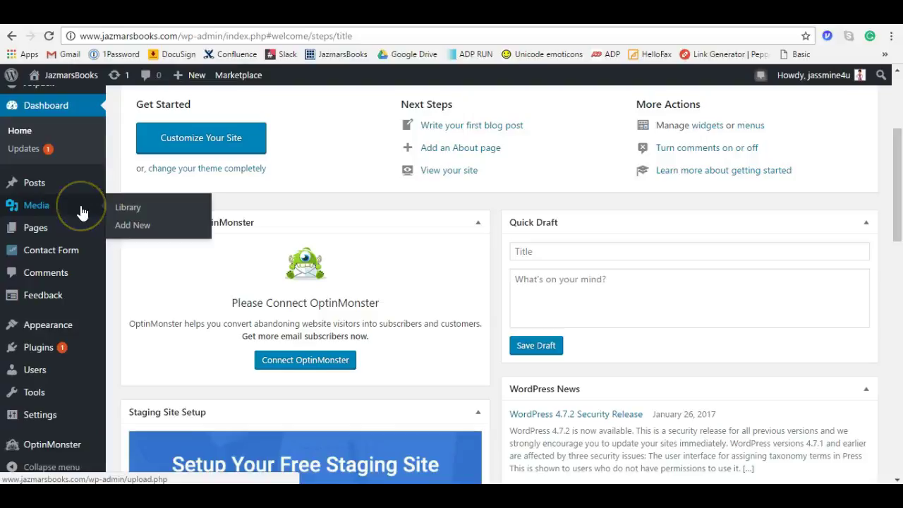
pyautogui.moveTo(89, 232)
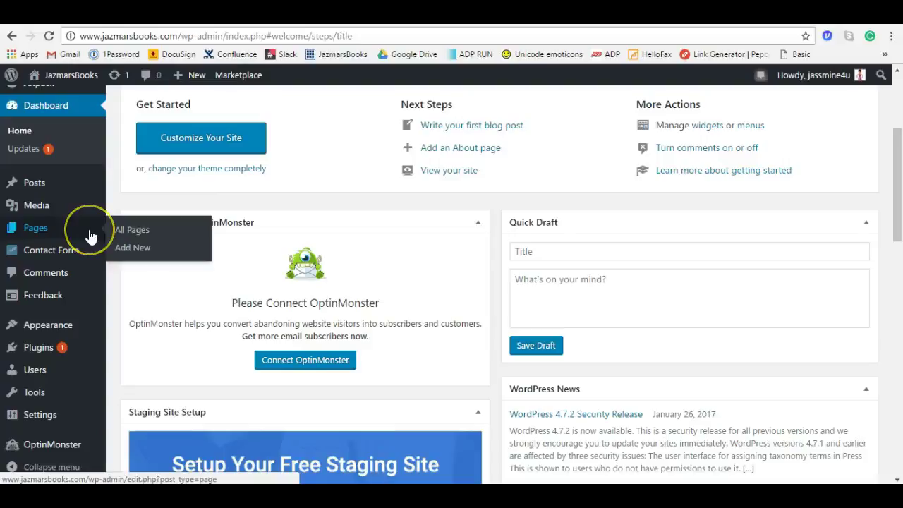
pyautogui.click(90, 258)
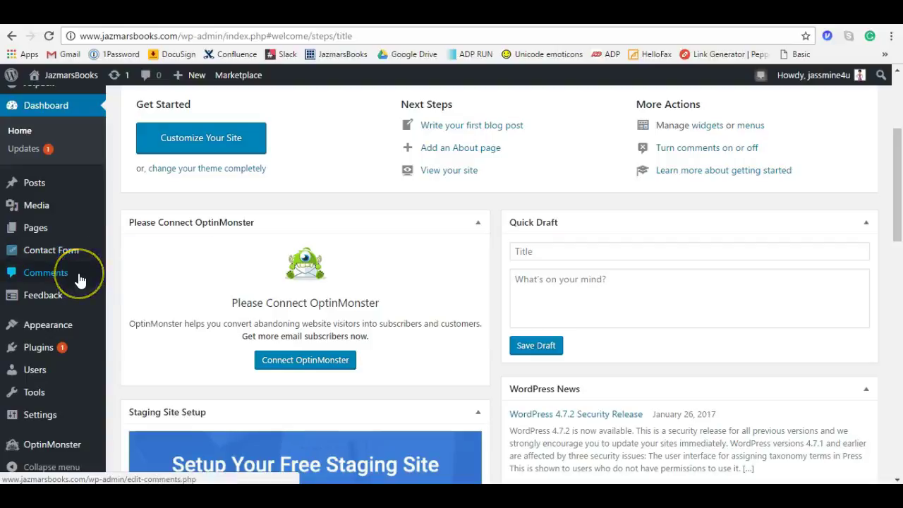
pyautogui.click(73, 298)
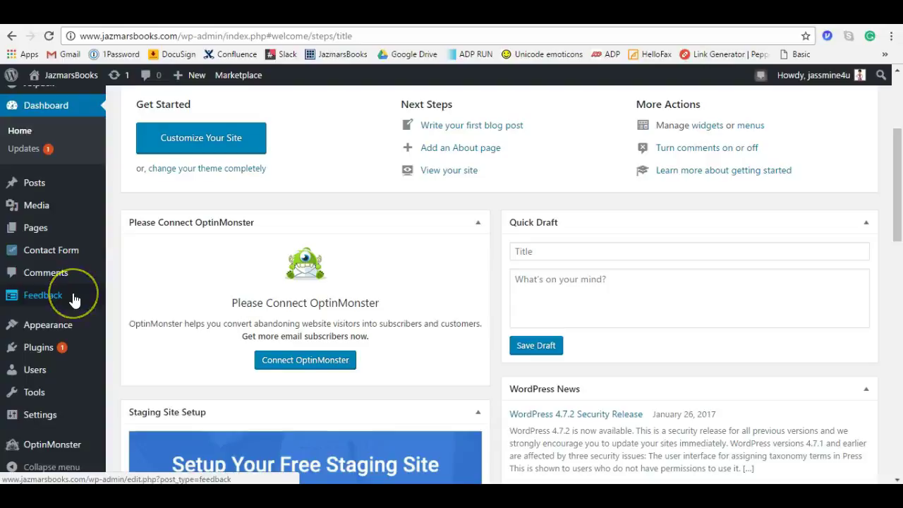
pyautogui.click(75, 328)
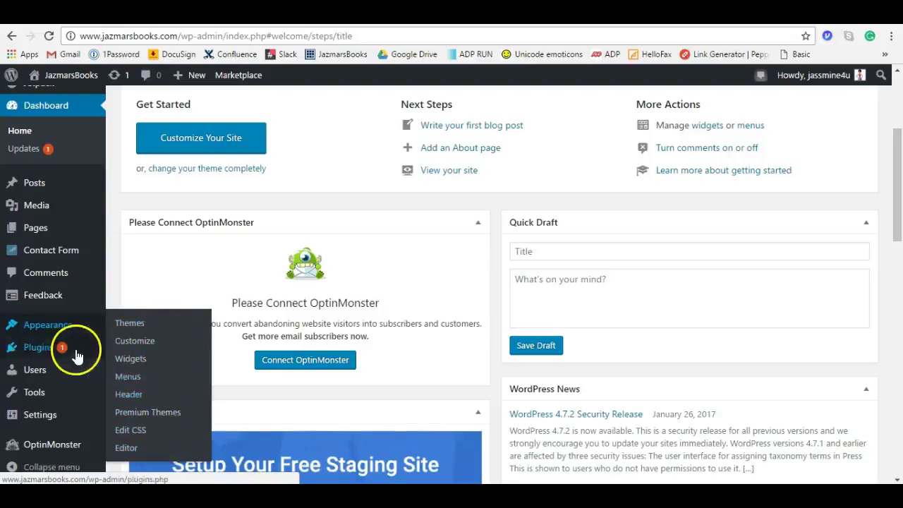
# - Go to Installed Plugins and review the six active plugins, including Akismet, Jetpack, Hello Dolly and OptinMonster API
pyautogui.moveTo(74, 357)
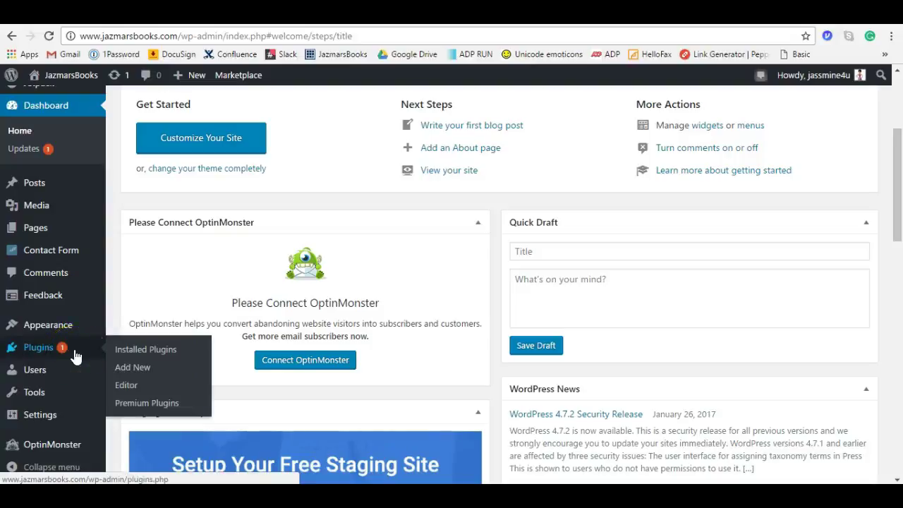
pyautogui.click(121, 358)
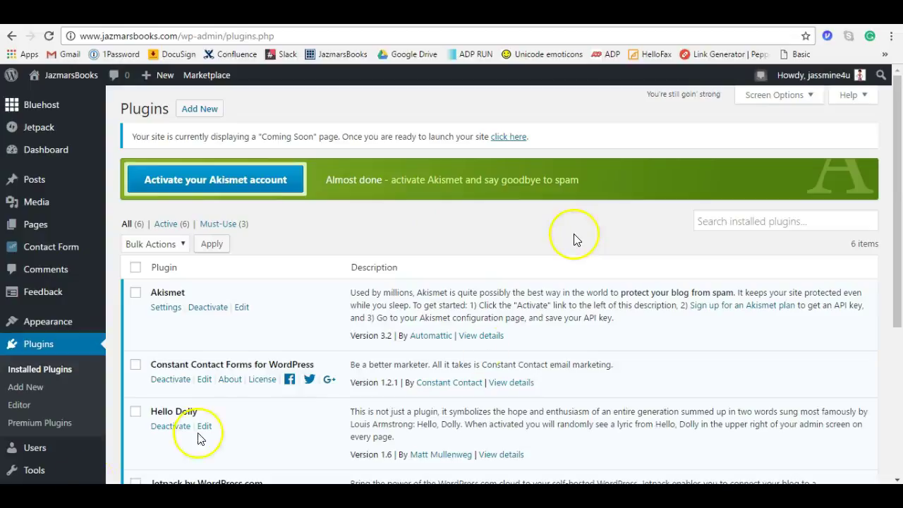
pyautogui.scroll(-3, 574, 234)
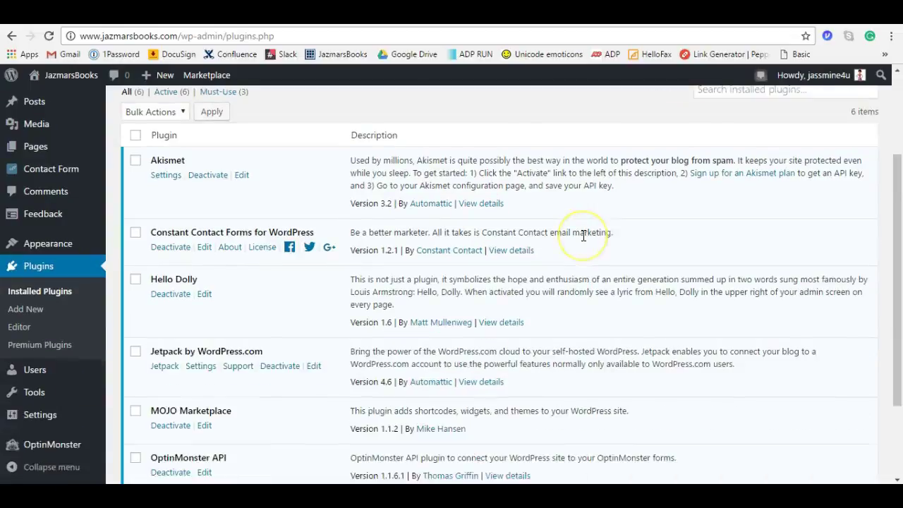
pyautogui.scroll(-1, 583, 241)
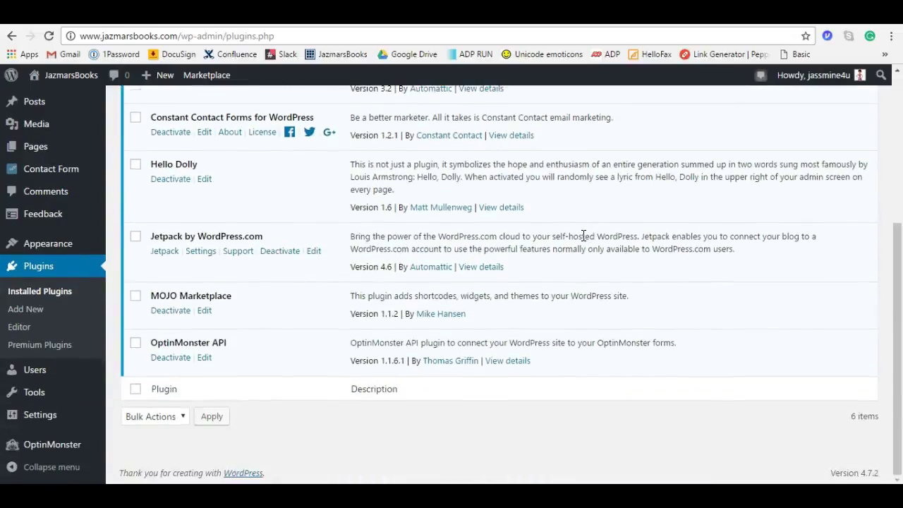
pyautogui.scroll(2, 583, 241)
pyautogui.scroll(1, 582, 241)
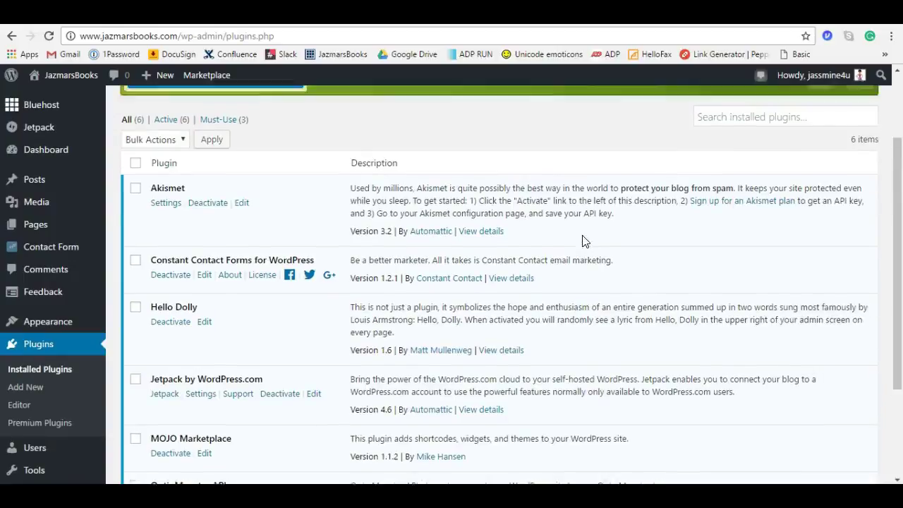
pyautogui.moveTo(67, 256)
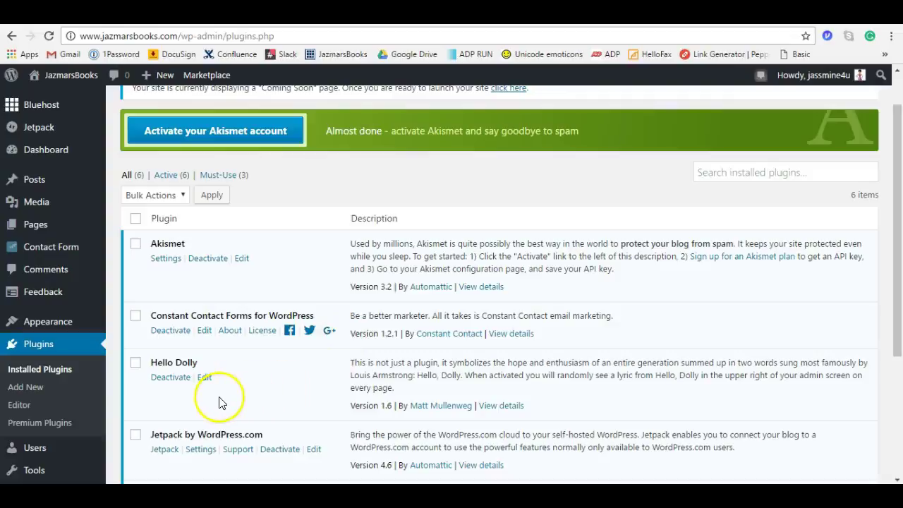
# - Deactivate the Hello Dolly plugin, then go to Jetpack's Settings General tab
pyautogui.click(165, 380)
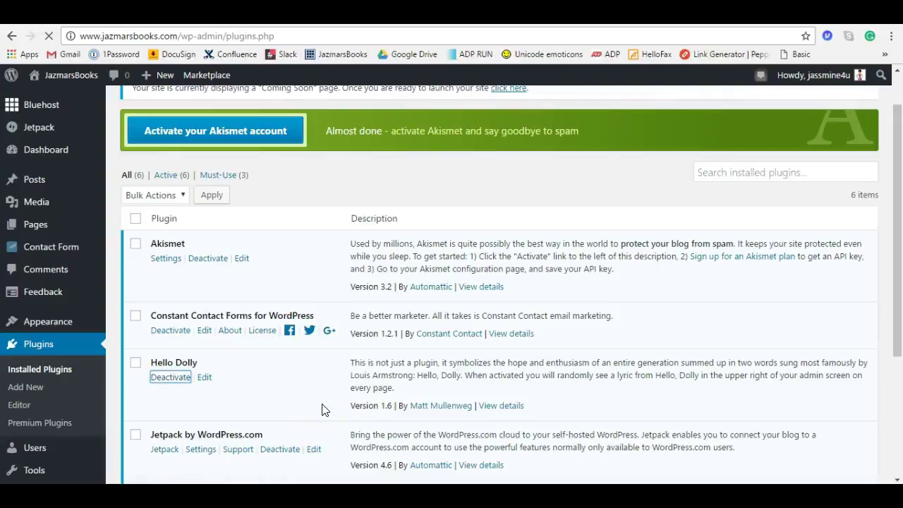
pyautogui.scroll(1, 561, 238)
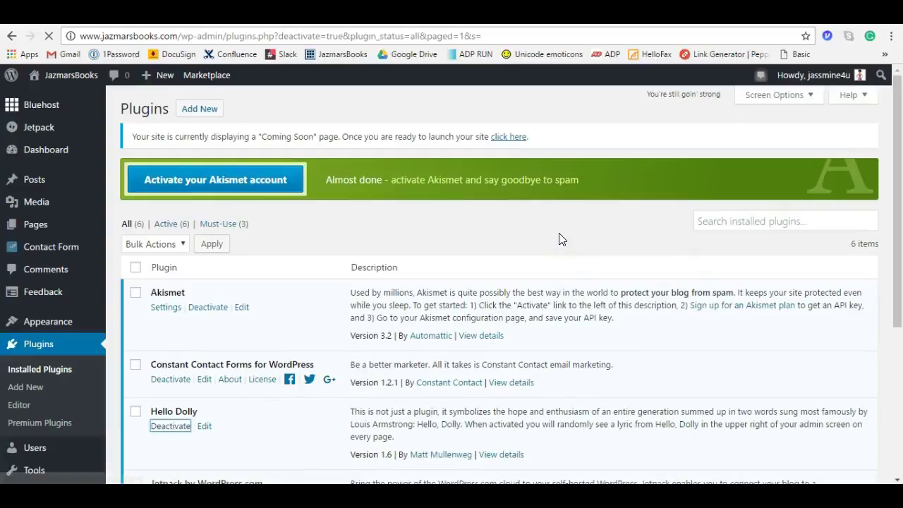
pyautogui.moveTo(705, 78)
pyautogui.mouseDown()
pyautogui.moveTo(625, 115)
pyautogui.moveTo(685, 71)
pyautogui.mouseUp()
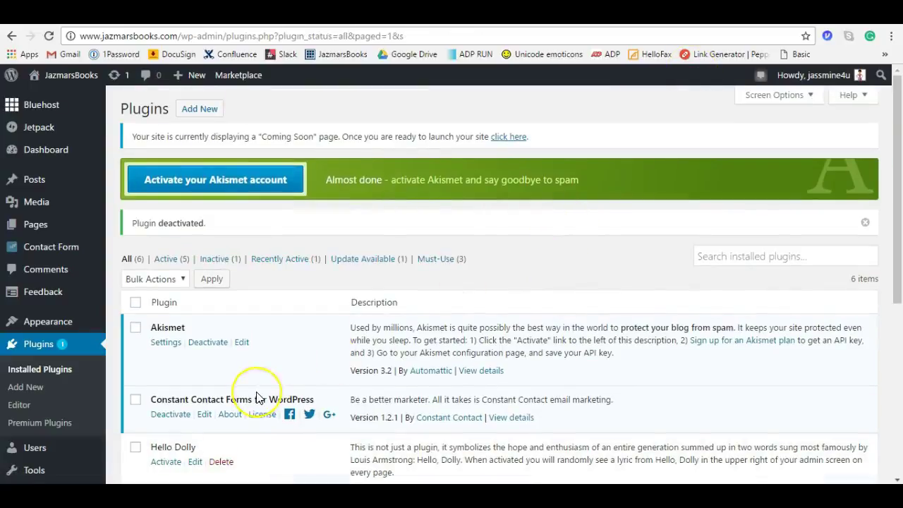
pyautogui.scroll(-1, 252, 396)
pyautogui.scroll(-2, 256, 398)
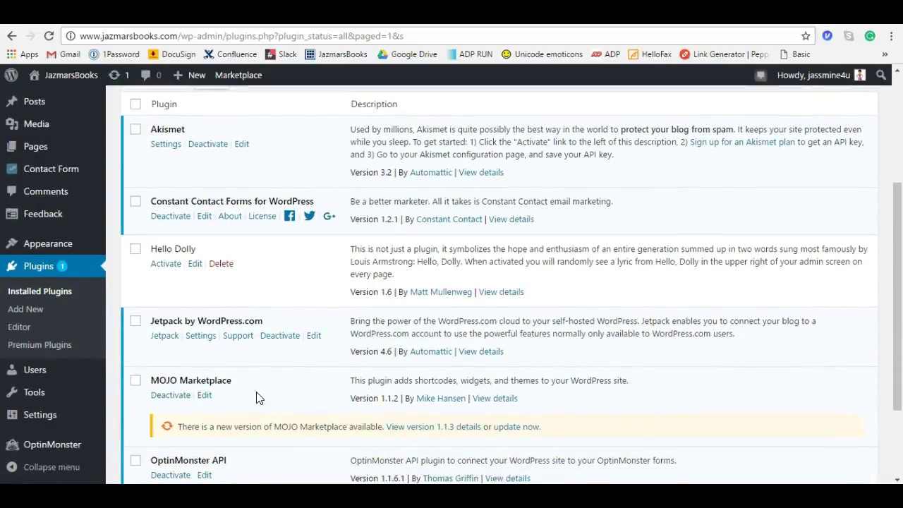
pyautogui.click(269, 350)
pyautogui.click(198, 339)
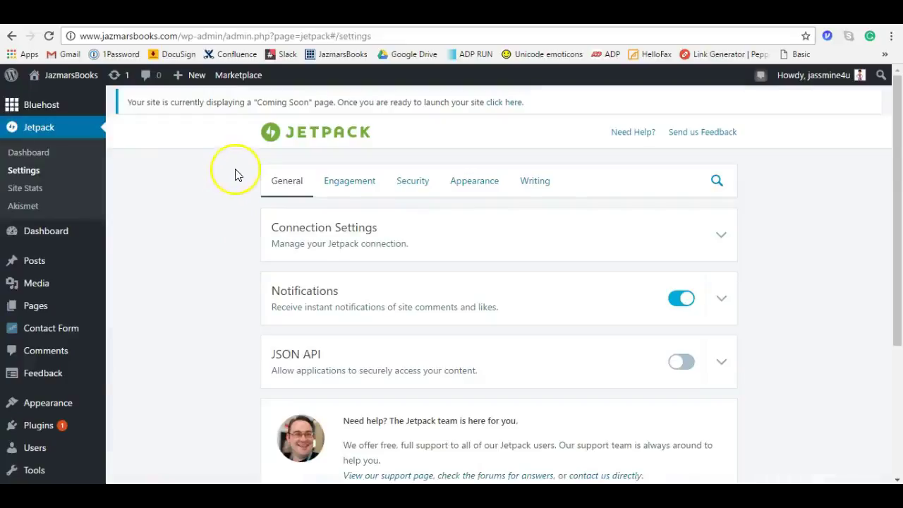
pyautogui.scroll(-3, 240, 173)
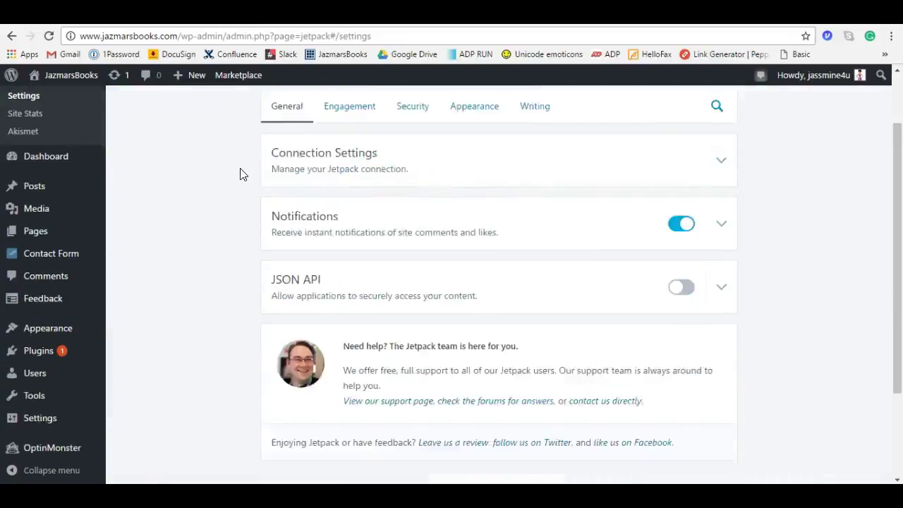
pyautogui.scroll(3, 269, 183)
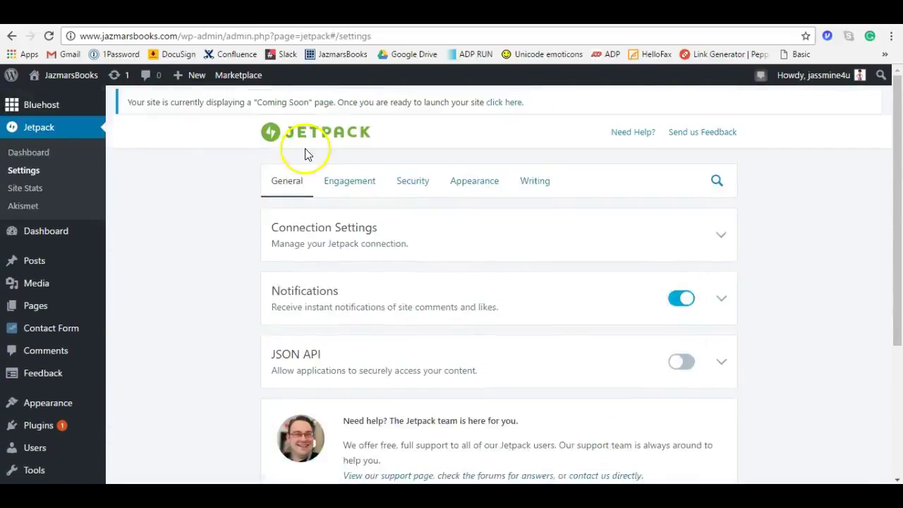
pyautogui.click(347, 185)
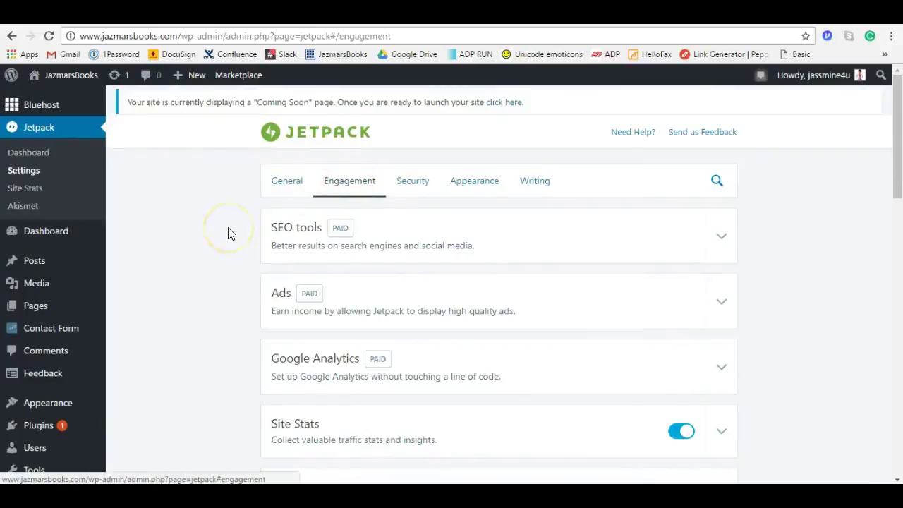
pyautogui.scroll(-1, 228, 234)
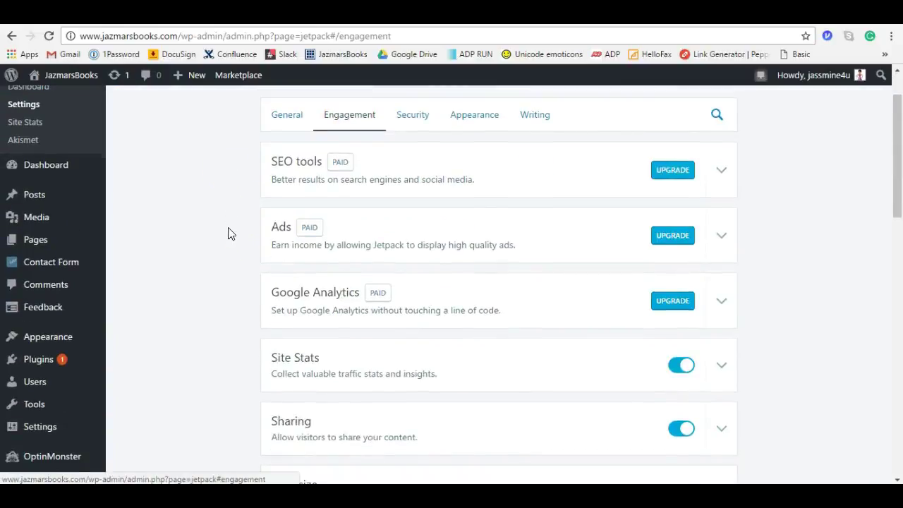
pyautogui.scroll(-2, 228, 233)
pyautogui.click(248, 234)
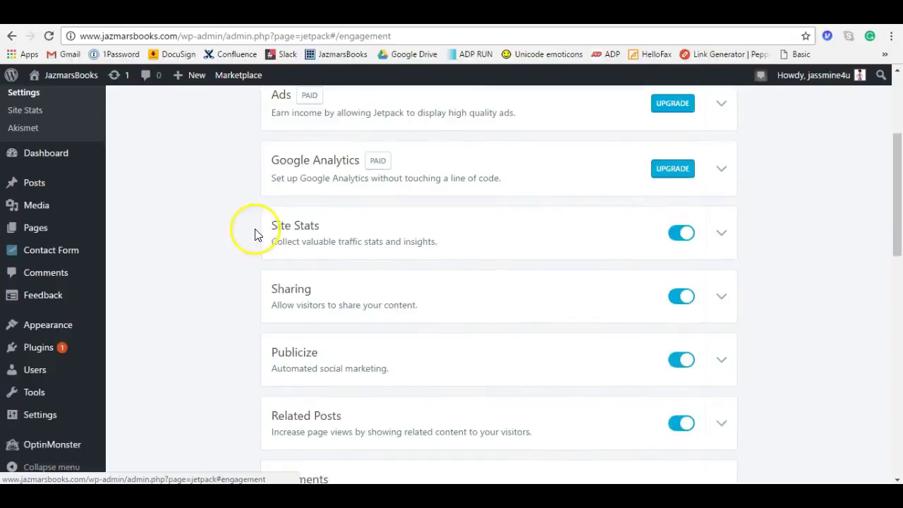
pyautogui.scroll(-2, 268, 243)
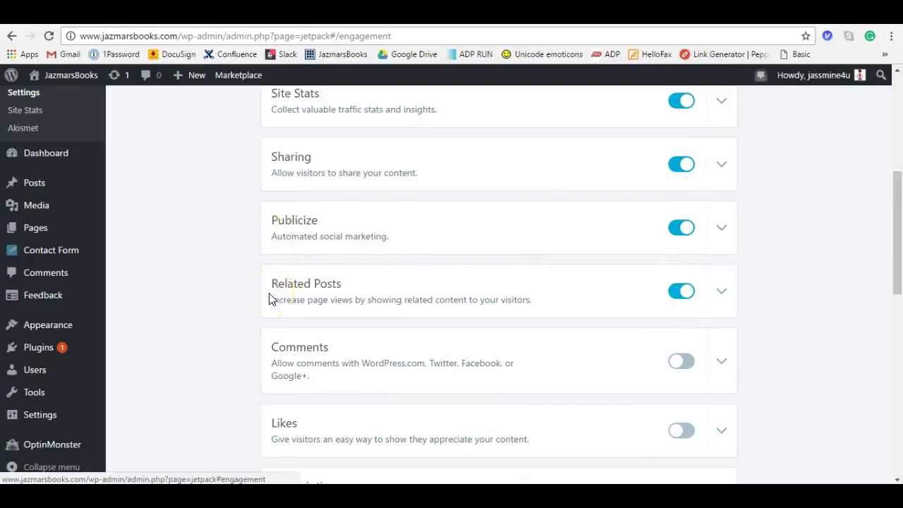
pyautogui.scroll(-1, 269, 299)
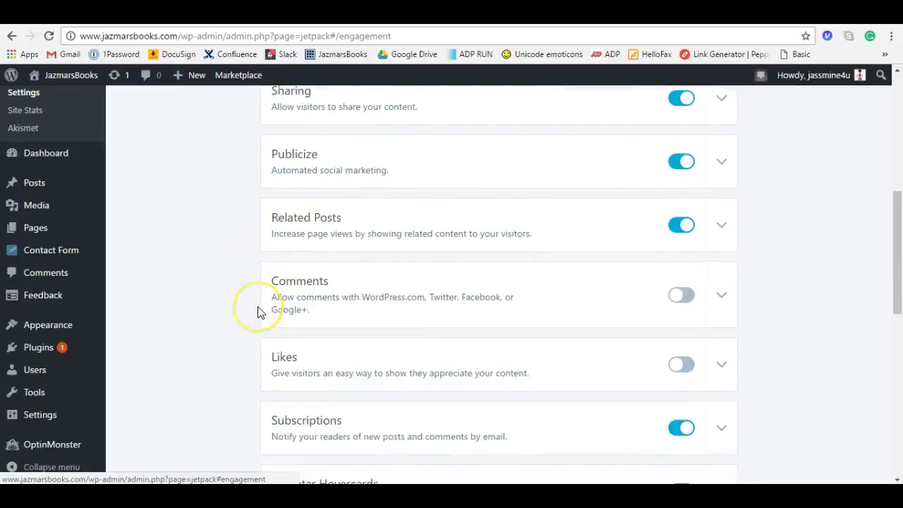
pyautogui.scroll(-1, 259, 312)
pyautogui.scroll(-2, 258, 312)
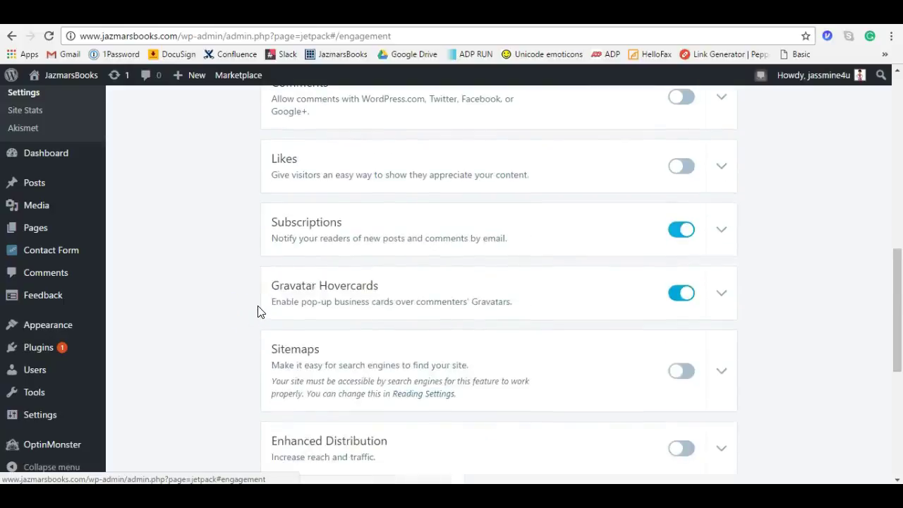
pyautogui.scroll(-1, 258, 312)
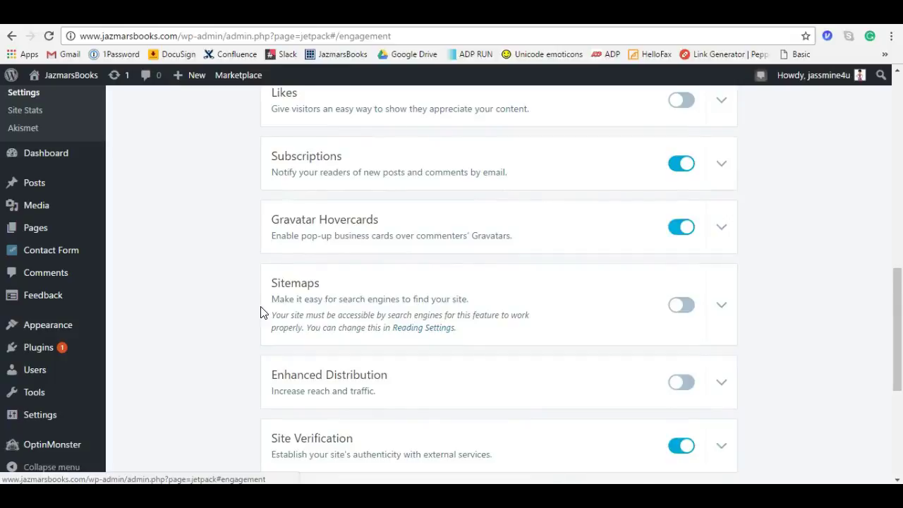
pyautogui.scroll(-1, 261, 312)
pyautogui.scroll(-1, 261, 313)
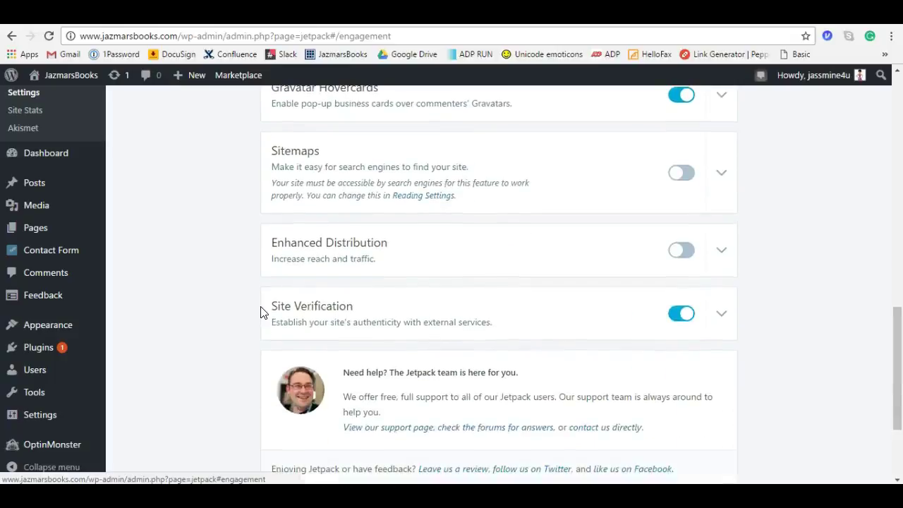
pyautogui.scroll(-1, 261, 313)
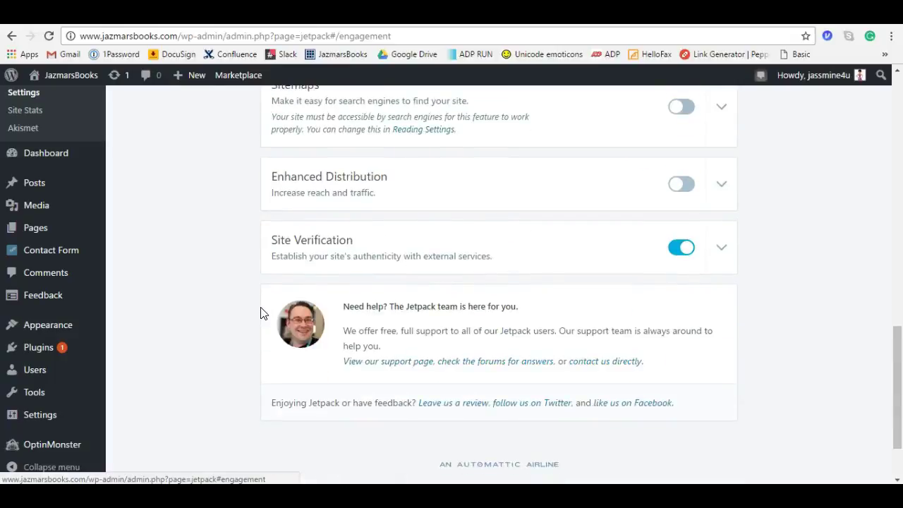
pyautogui.scroll(4, 260, 313)
pyautogui.scroll(9, 261, 313)
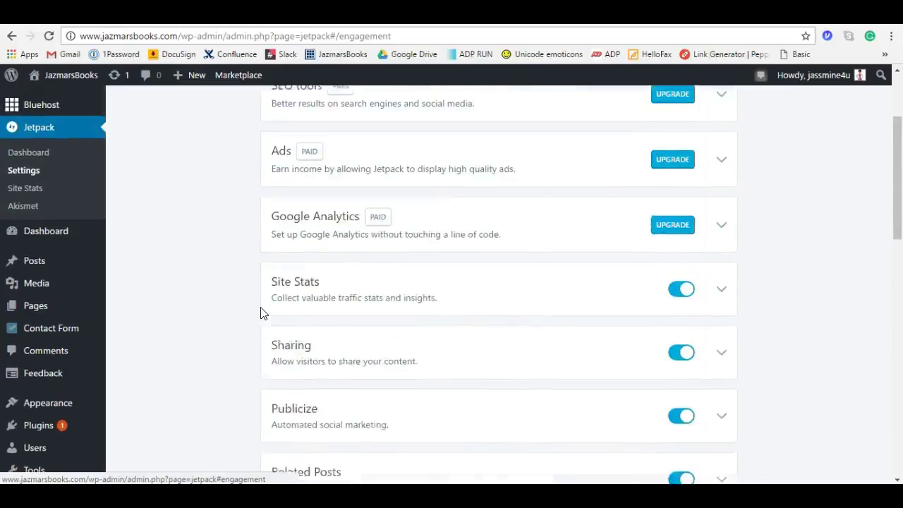
# - Review Jetpack's Security settings
pyautogui.click(404, 181)
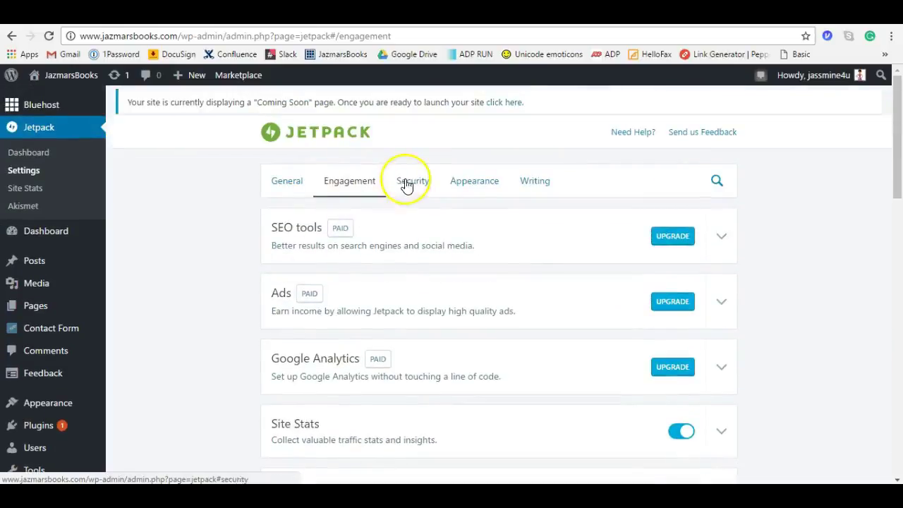
pyautogui.scroll(-2, 256, 226)
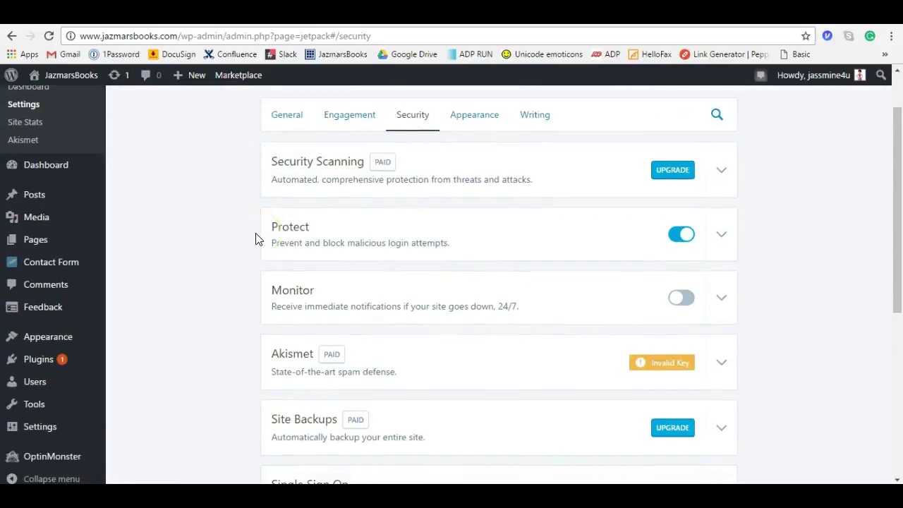
pyautogui.scroll(-2, 256, 238)
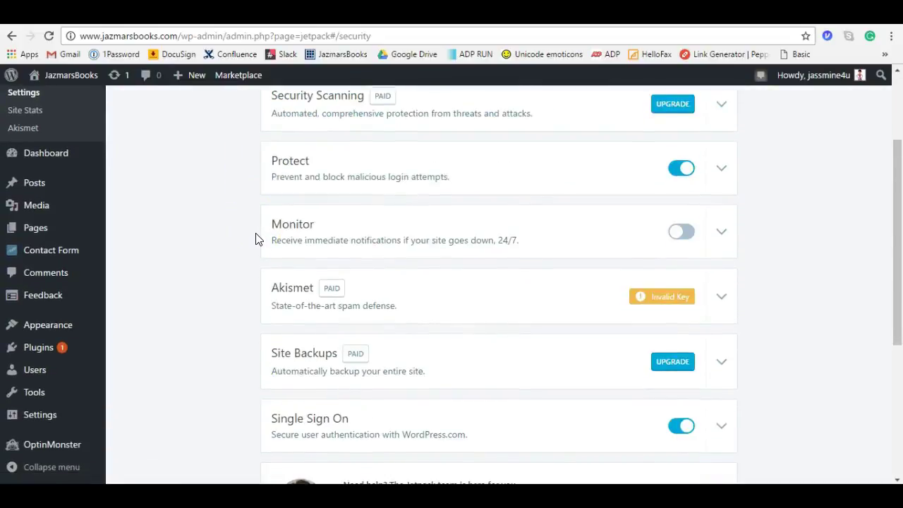
pyautogui.scroll(-2, 256, 239)
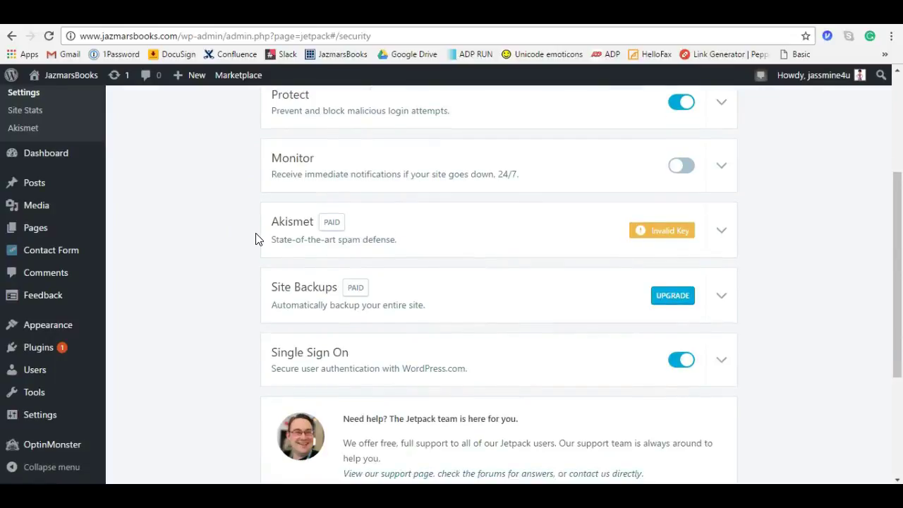
pyautogui.scroll(-4, 255, 239)
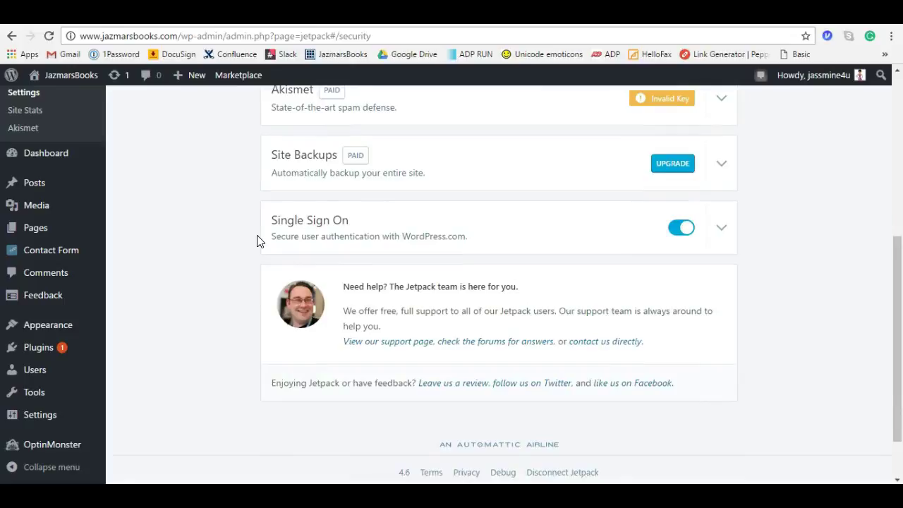
pyautogui.scroll(6, 258, 244)
pyautogui.scroll(4, 281, 278)
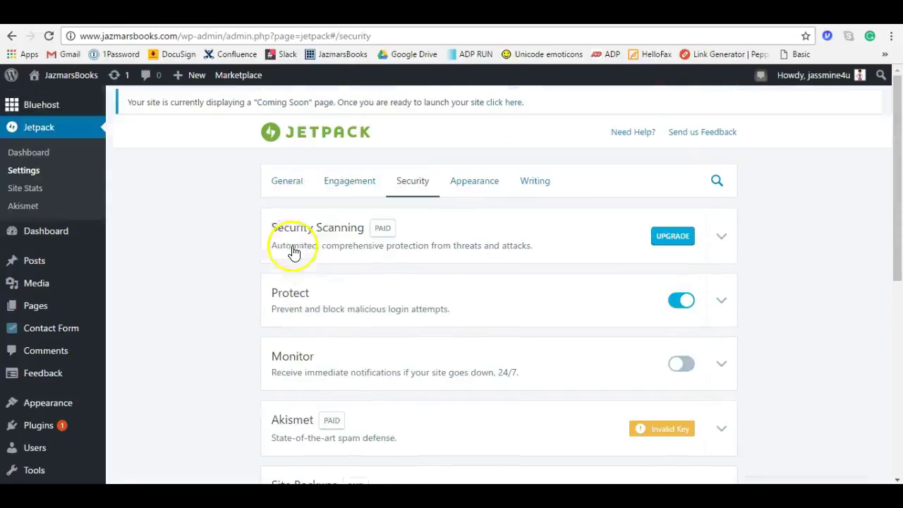
# - Review Jetpack's Appearance settings
pyautogui.click(460, 187)
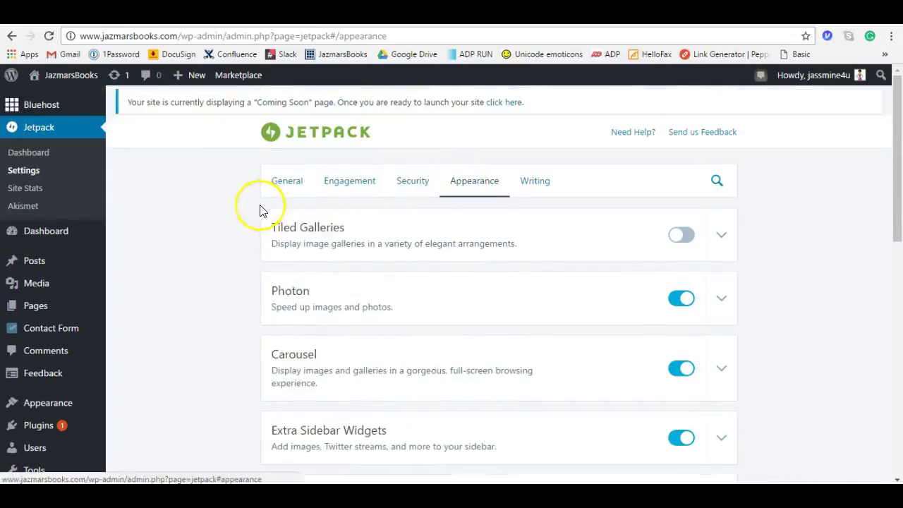
pyautogui.scroll(-4, 252, 213)
pyautogui.scroll(-4, 252, 213)
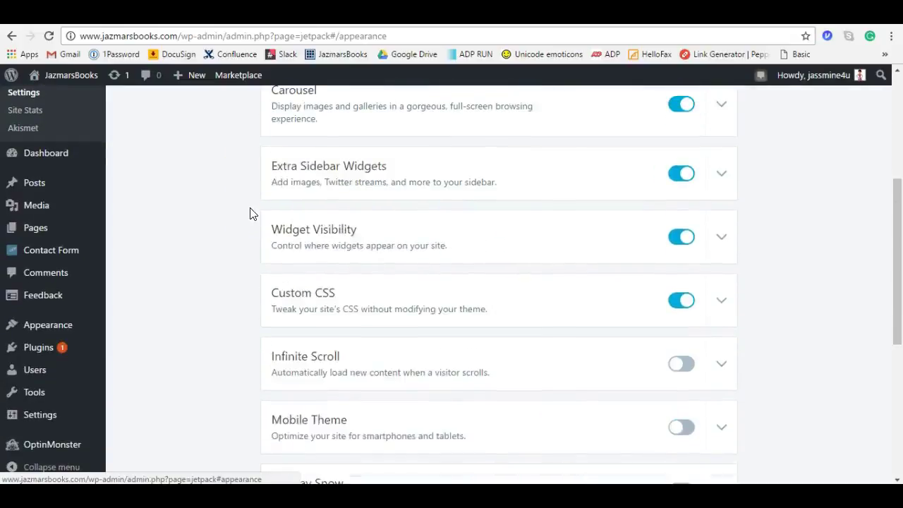
pyautogui.scroll(-4, 252, 213)
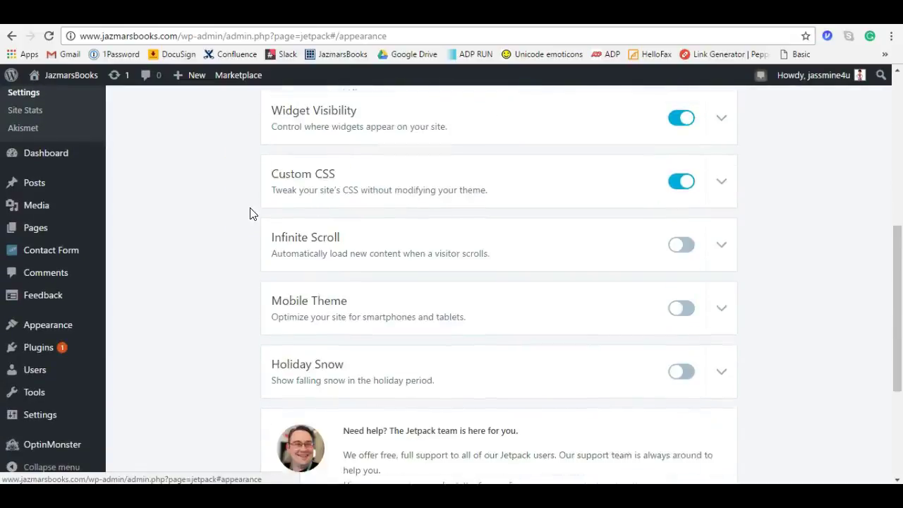
pyautogui.scroll(10, 252, 213)
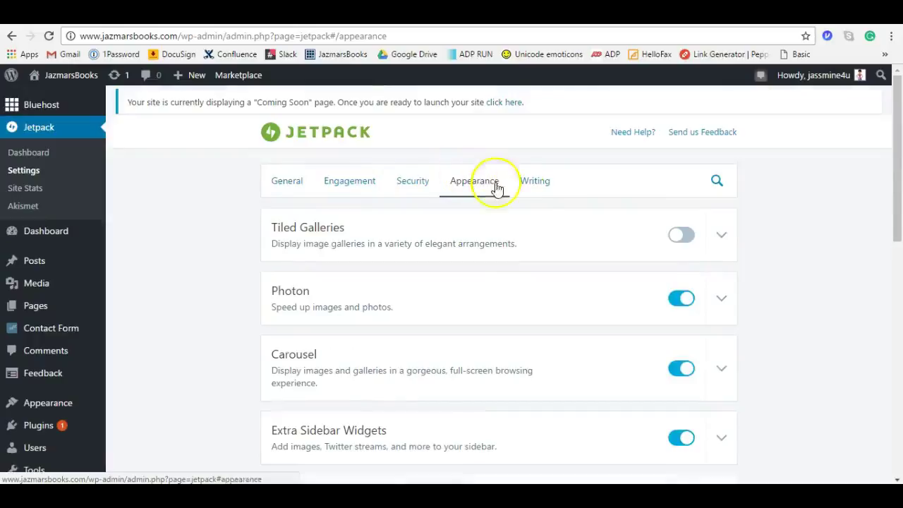
# - Review Jetpack's Writing settings, where Shortlinks, Shortcode Embeds, Contact Form and Spelling and Grammar are on
pyautogui.click(535, 183)
pyautogui.scroll(-4, 241, 231)
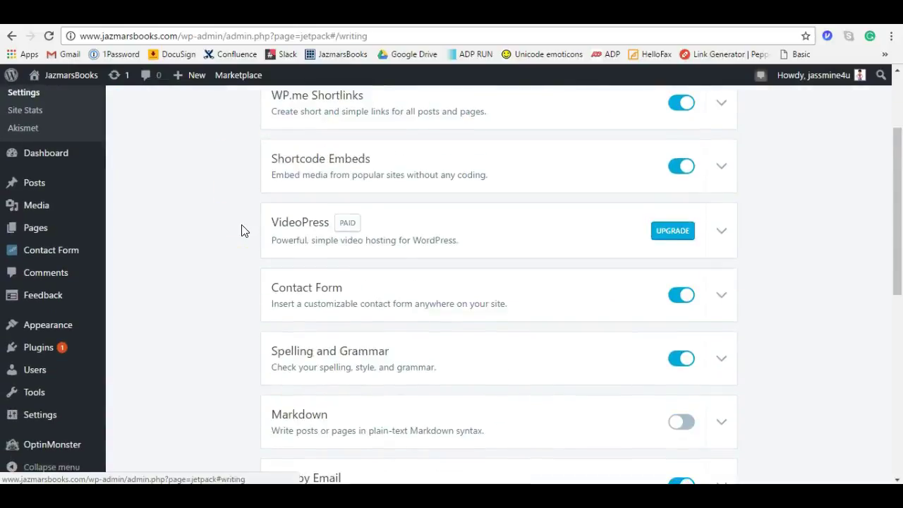
pyautogui.scroll(-2, 242, 231)
pyautogui.scroll(-4, 242, 231)
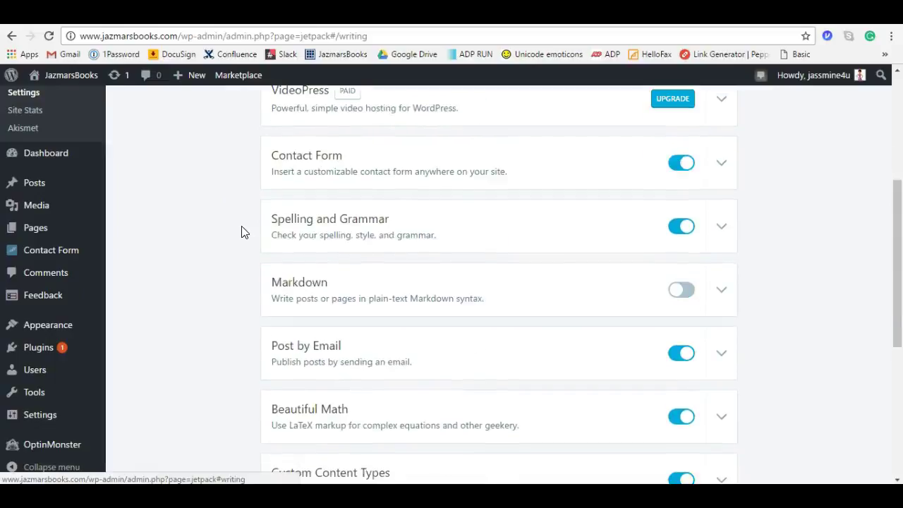
pyautogui.scroll(-2, 242, 231)
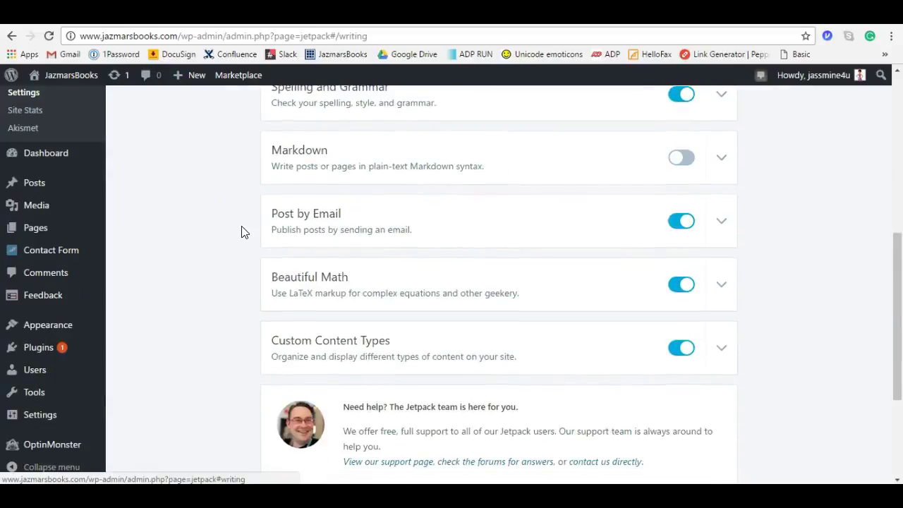
pyautogui.scroll(-2, 242, 231)
pyautogui.scroll(2, 242, 232)
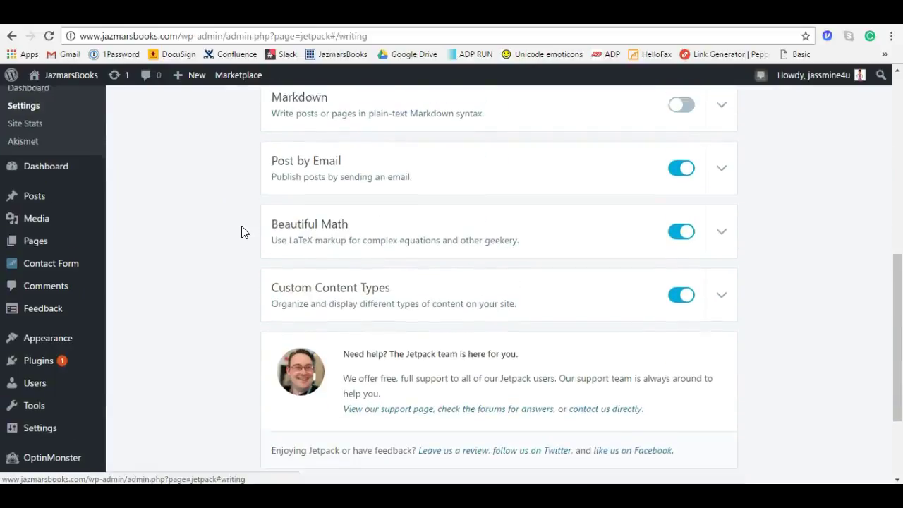
# - Expand the Post by Email options and focus its empty address field
pyautogui.click(298, 240)
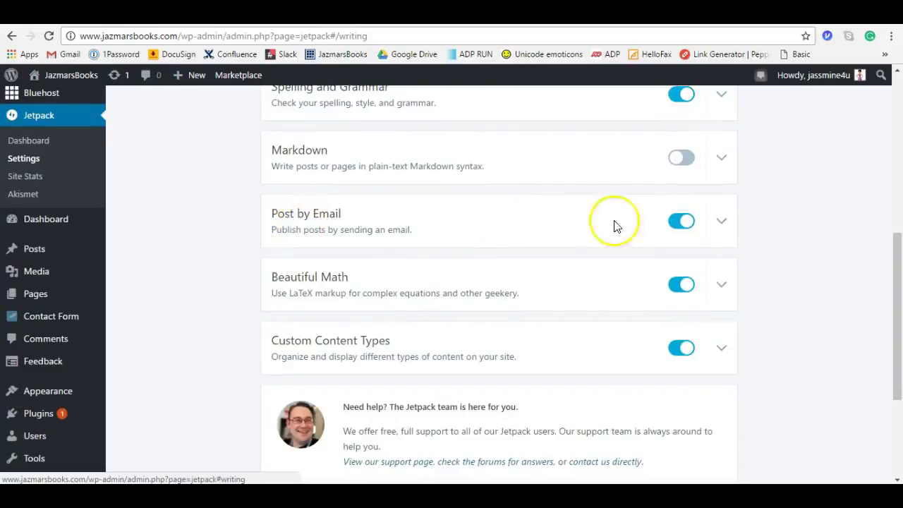
pyautogui.click(721, 223)
pyautogui.click(598, 282)
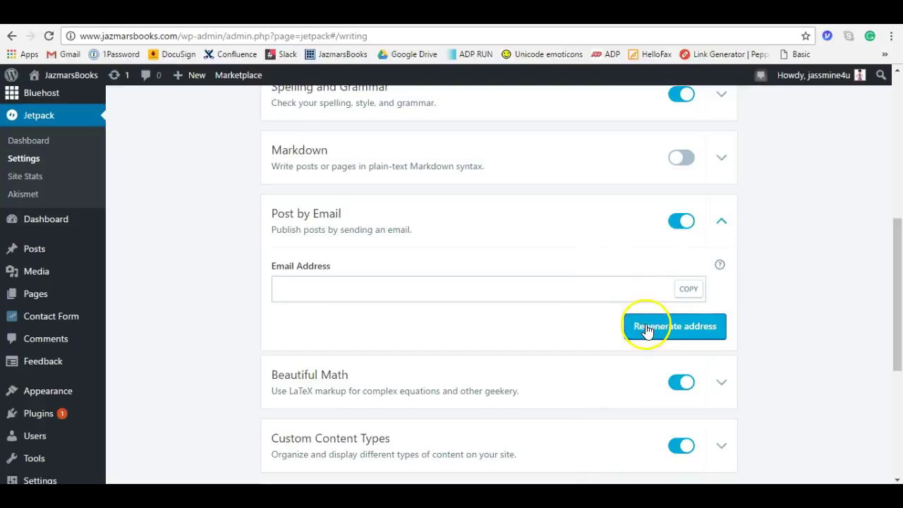
pyautogui.scroll(5, 762, 290)
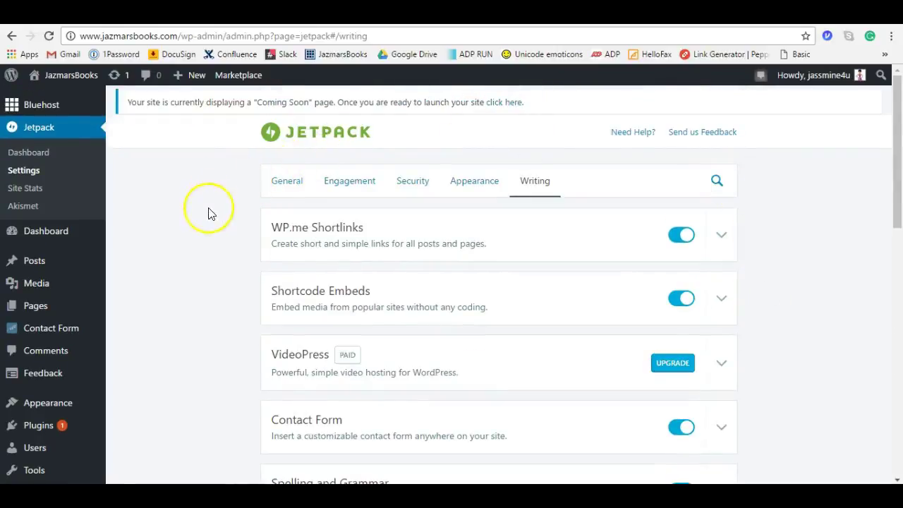
pyautogui.scroll(-1, 157, 253)
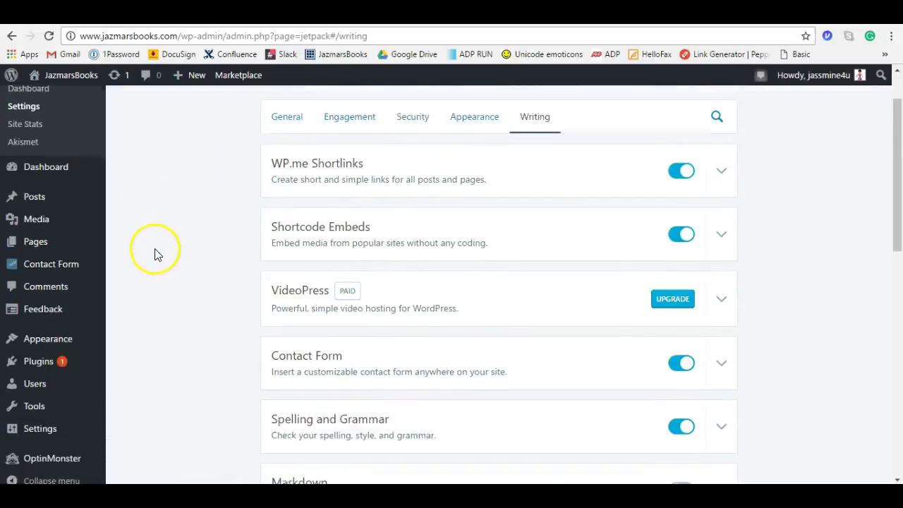
# - Deactivate OptinMonster API in Installed Plugins, leaving four active and two inactive plugins
pyautogui.click(47, 363)
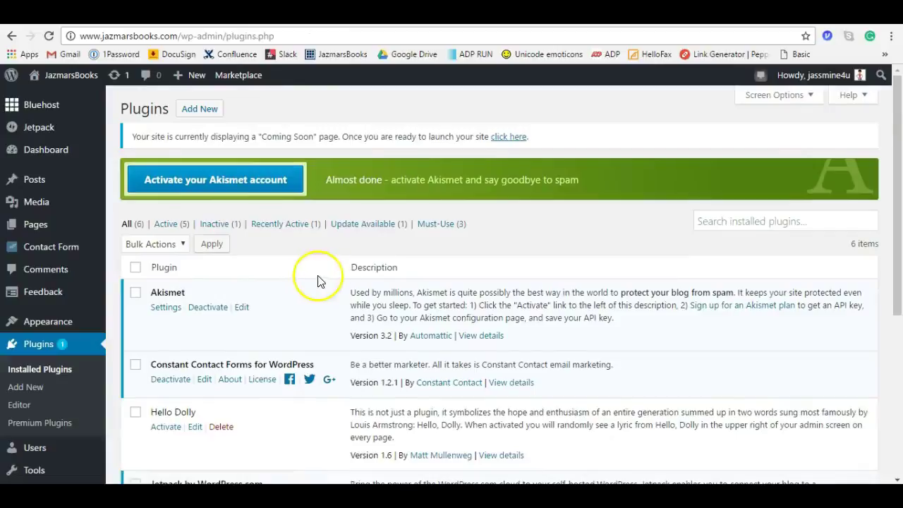
pyautogui.scroll(-4, 275, 284)
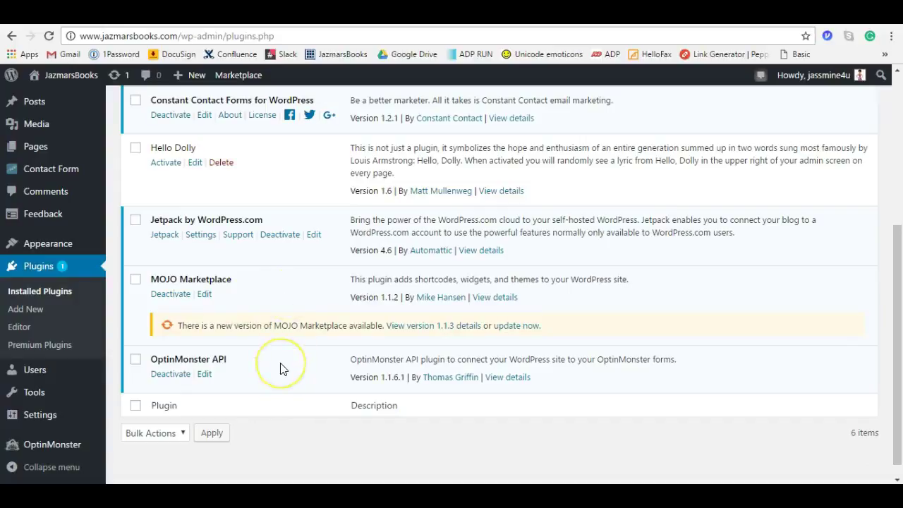
pyautogui.click(173, 374)
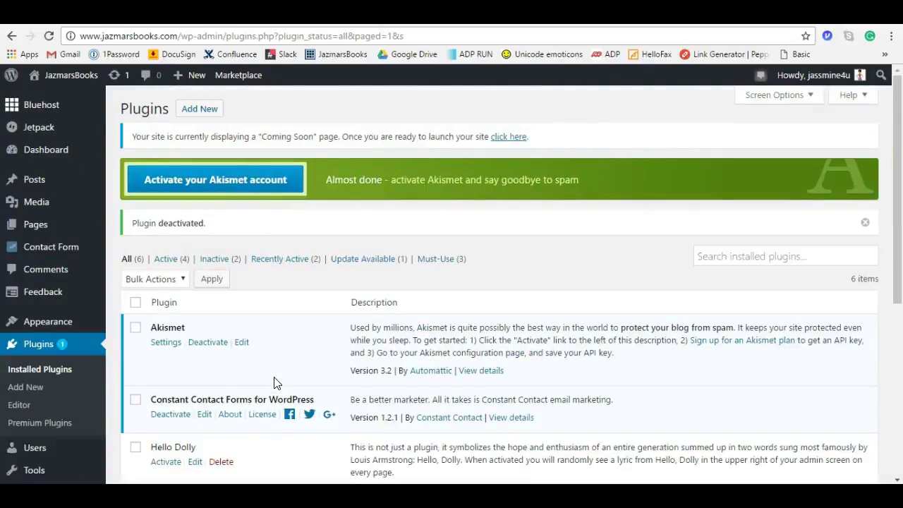
# - Open Akismet's settings and proceed to its Pick your plan registration page
pyautogui.click(166, 343)
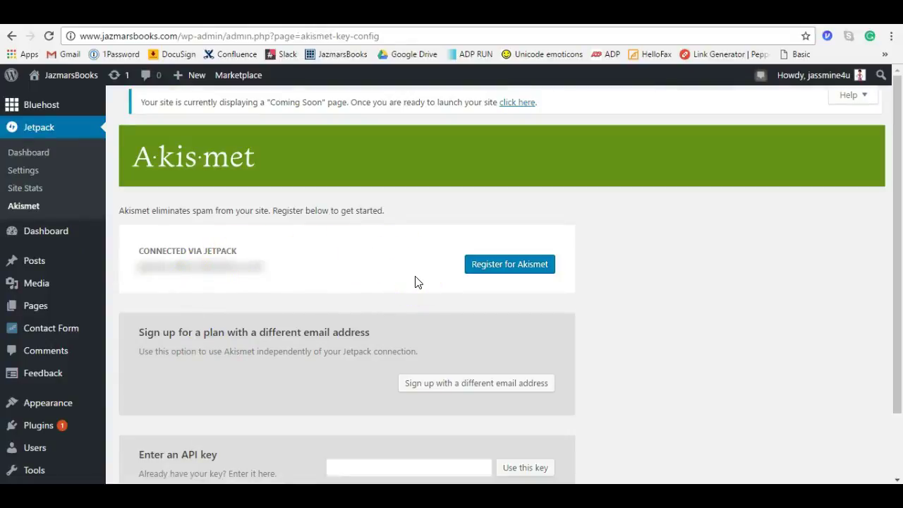
pyautogui.click(504, 271)
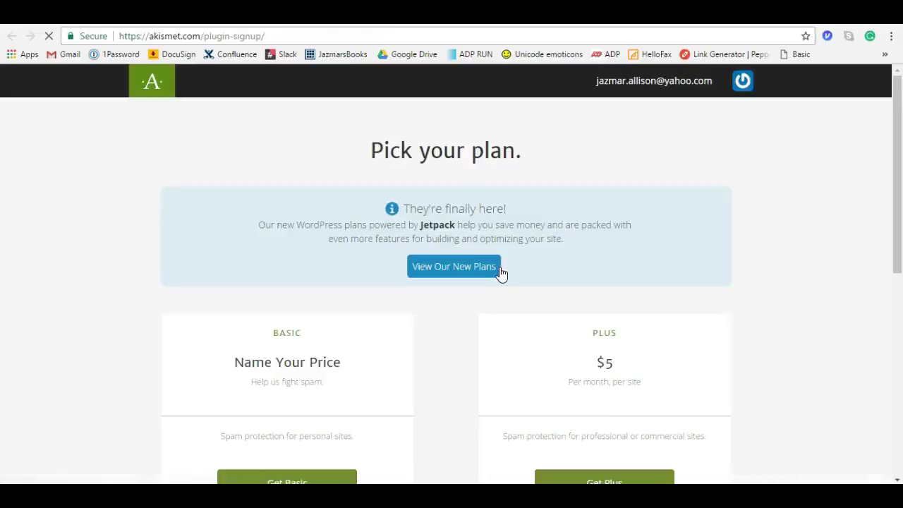
# - Pick the Akismet Basic name-your-price plan and drag the yearly price slider to $12
pyautogui.scroll(-2, 449, 315)
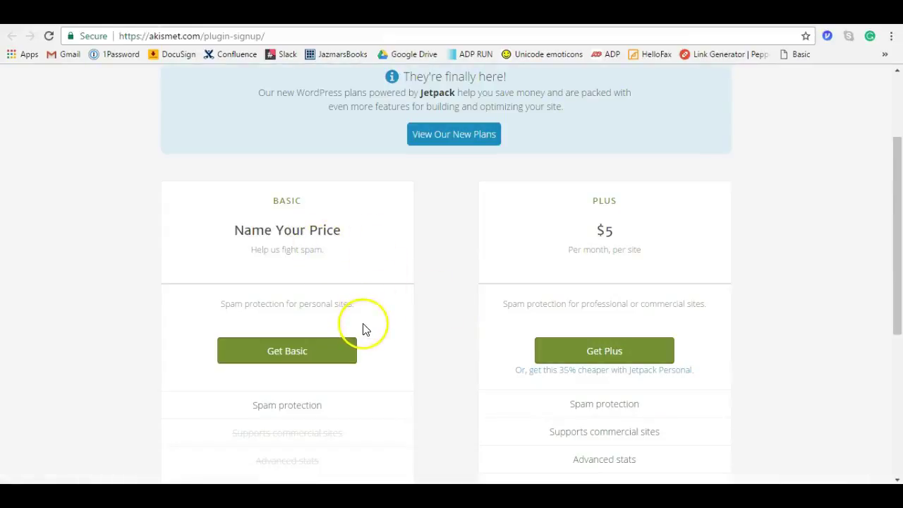
pyautogui.scroll(-2, 369, 337)
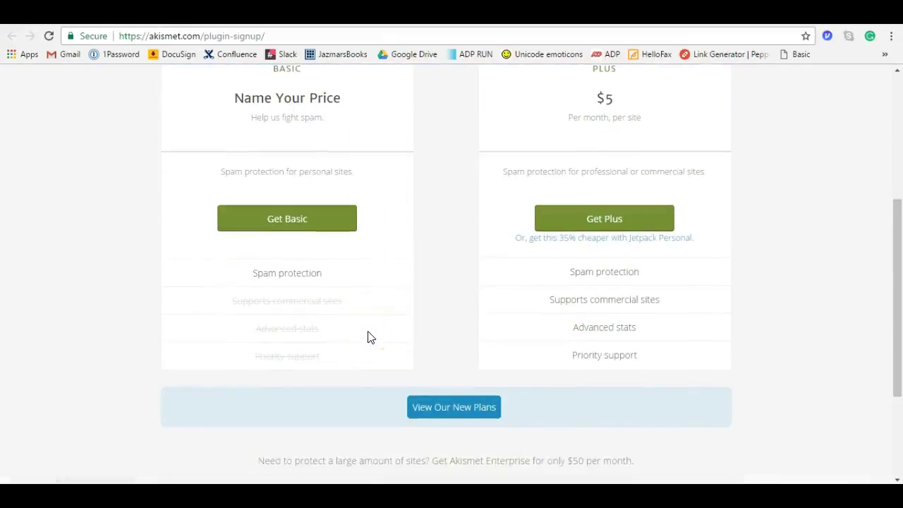
pyautogui.scroll(1, 369, 337)
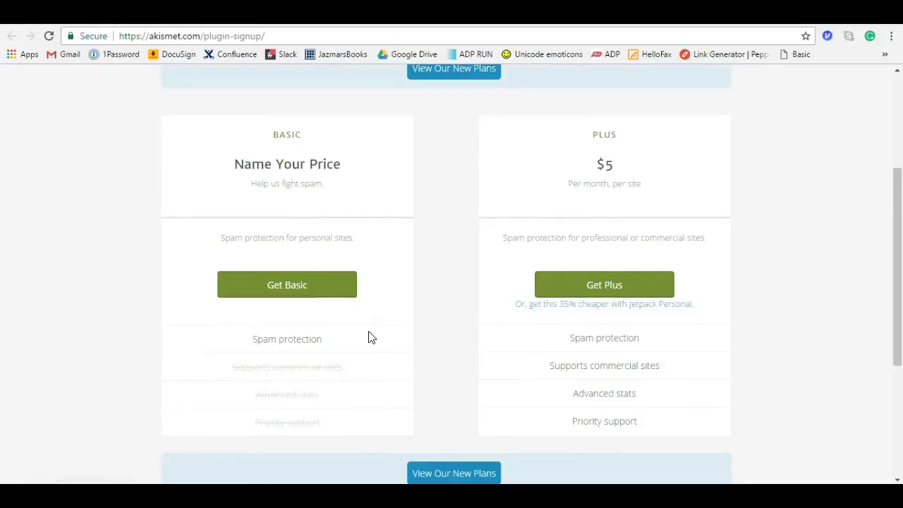
pyautogui.click(337, 297)
pyautogui.scroll(3, 350, 293)
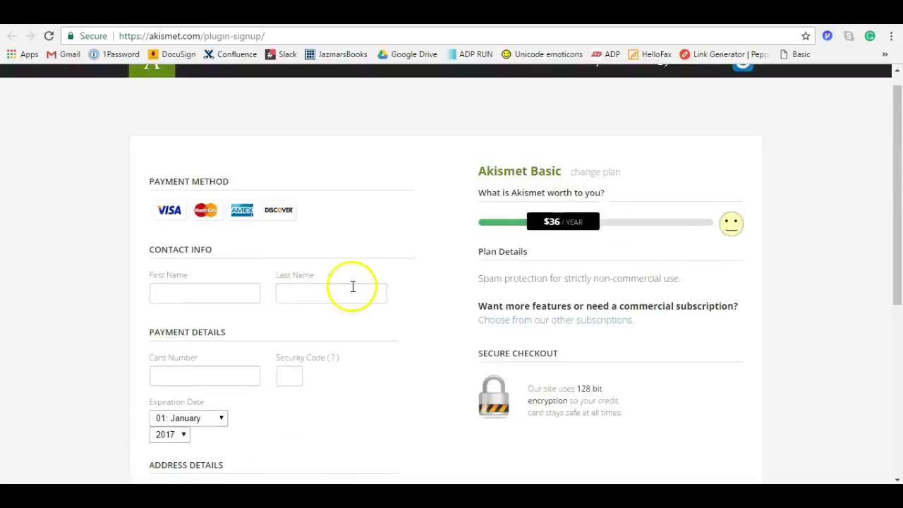
pyautogui.click(483, 243)
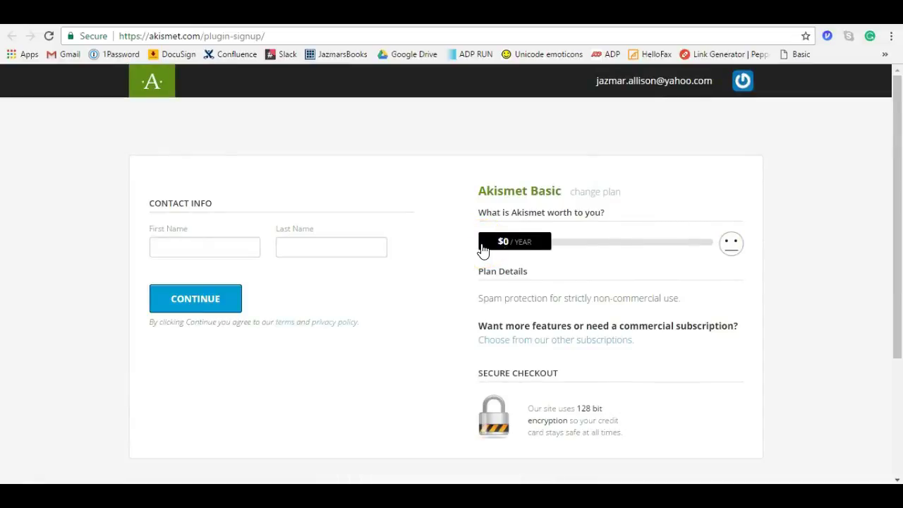
pyautogui.moveTo(484, 249); pyautogui.dragTo(530, 243)
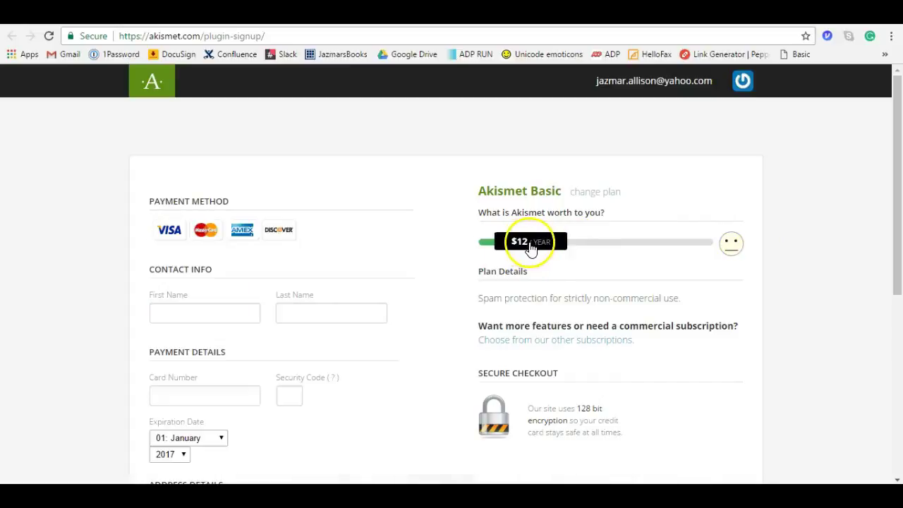
pyautogui.scroll(-5, 423, 292)
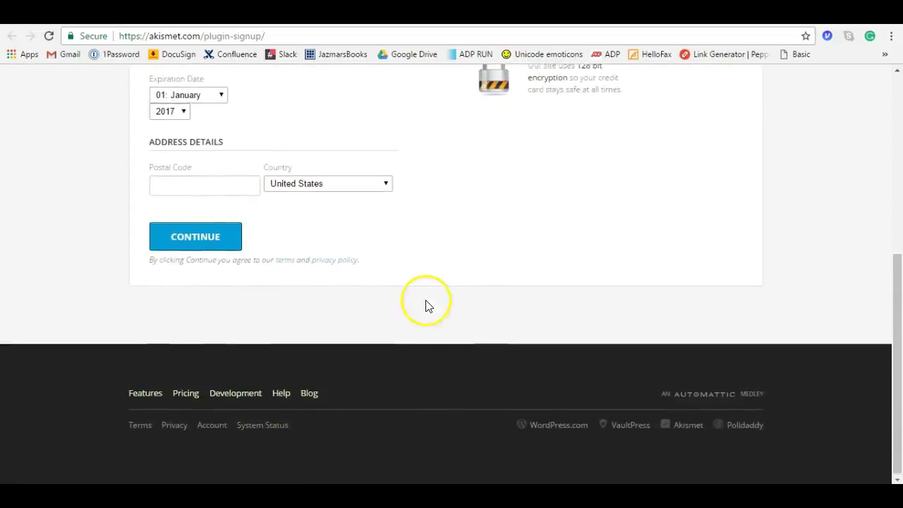
pyautogui.scroll(5, 426, 304)
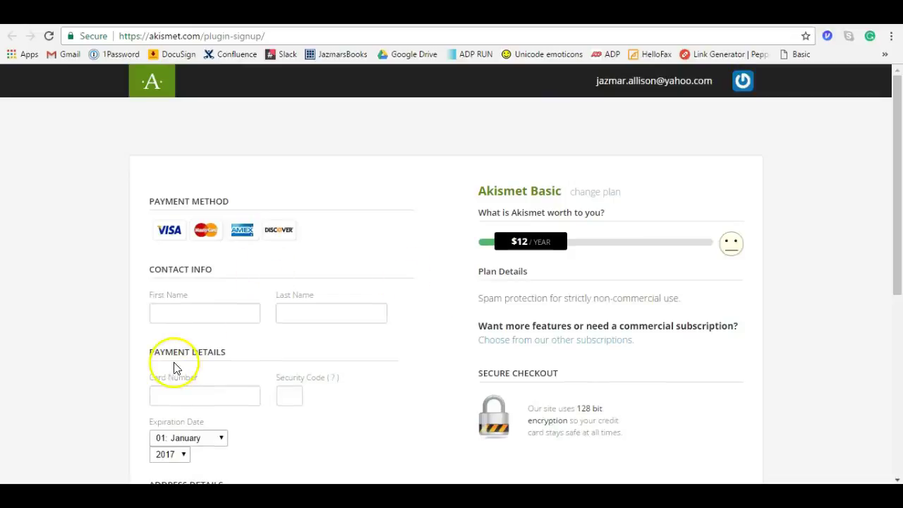
pyautogui.scroll(-3, 417, 277)
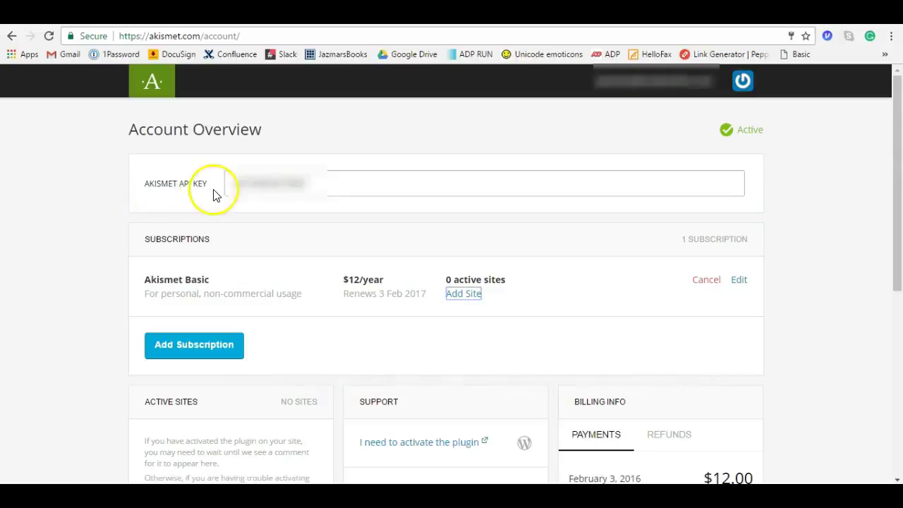
# - Add the jazmarsbooks.com site URL to the Basic subscription, then go back to WordPress
pyautogui.click(458, 300)
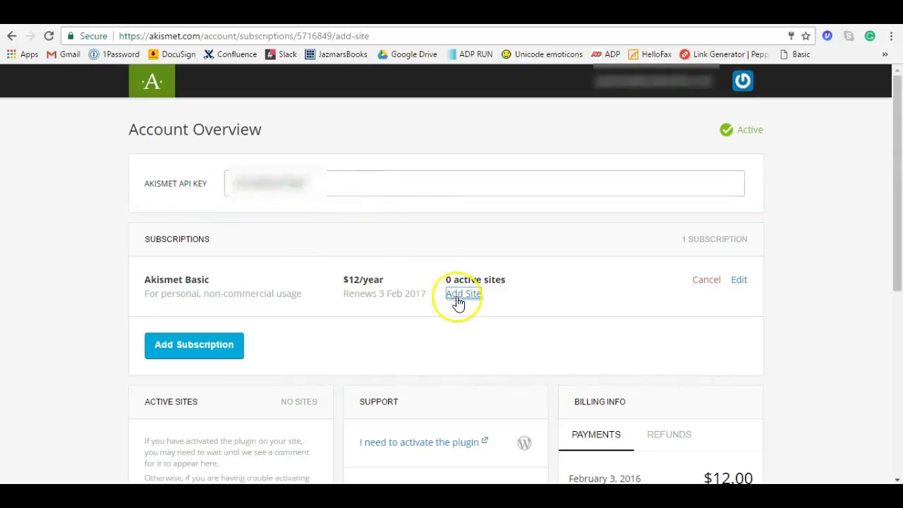
pyautogui.write('https://')
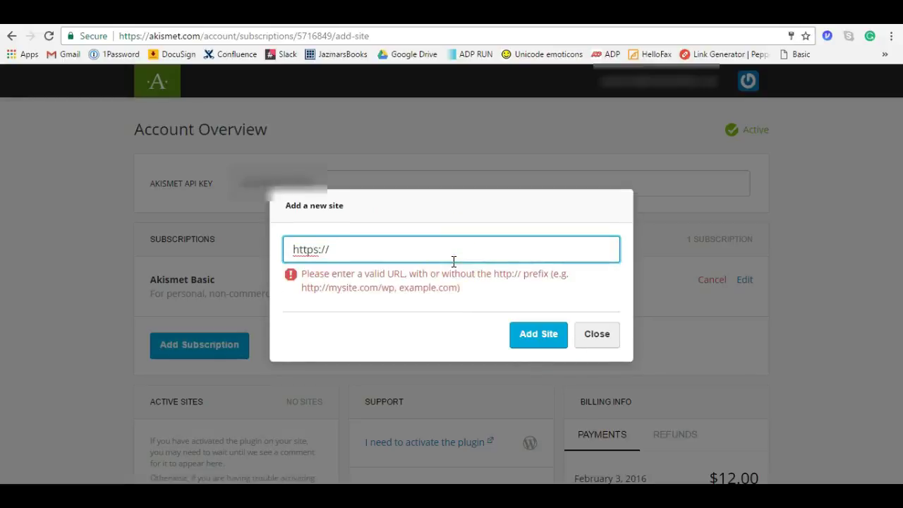
pyautogui.write('www.Jaz')
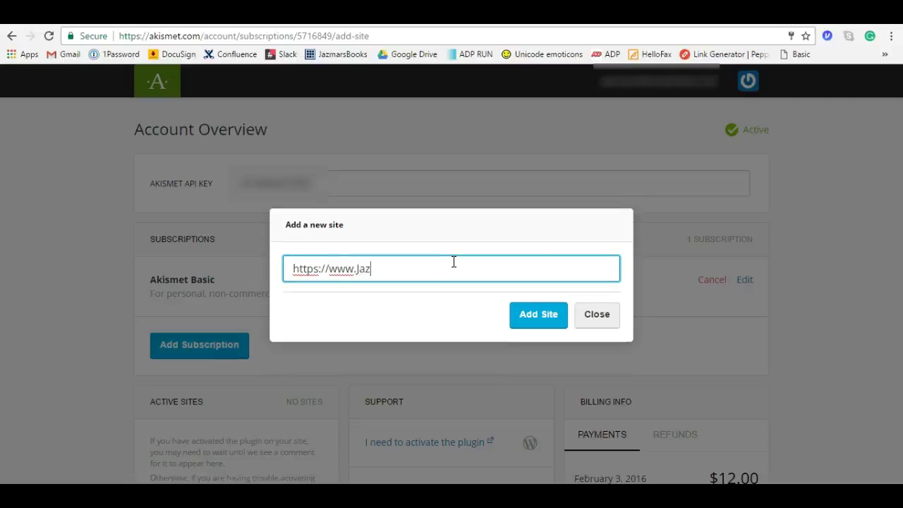
pyautogui.write('marsbooks.com')
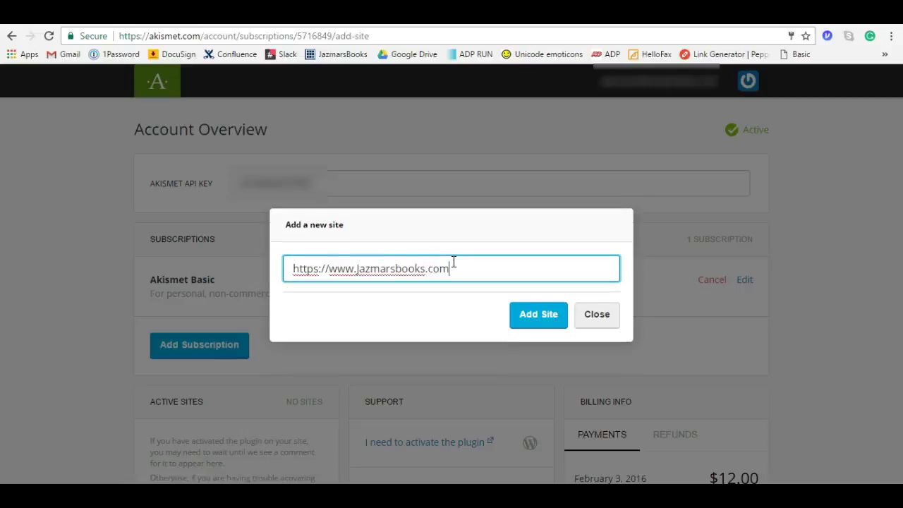
pyautogui.click(515, 322)
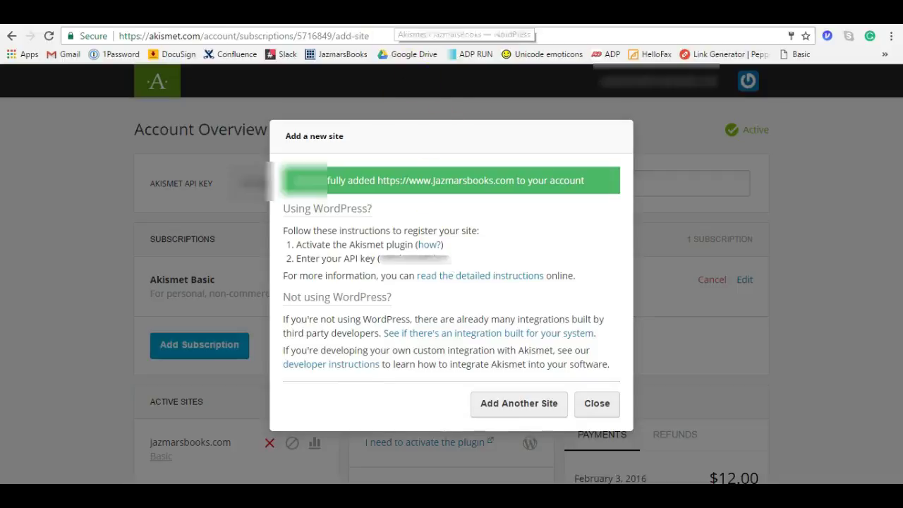
pyautogui.click(406, 17)
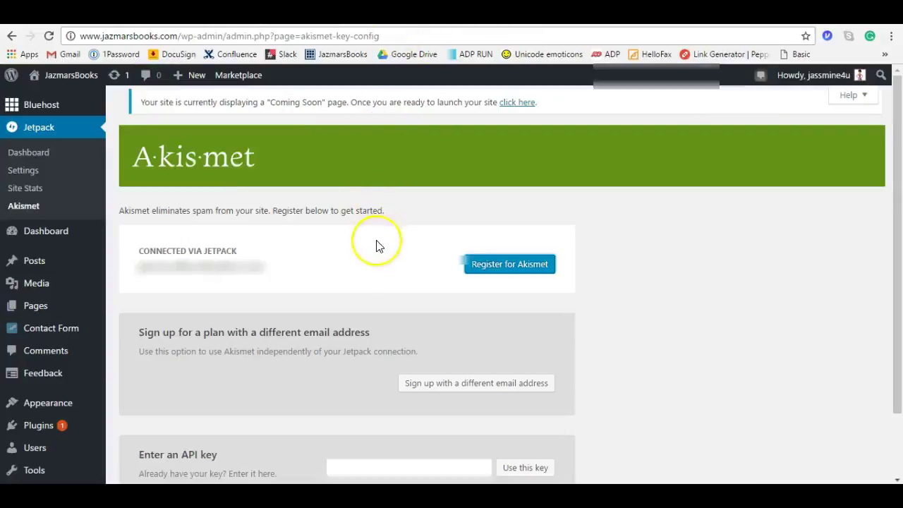
# - Copy the API key from the Akismet confirmation and paste it into WordPress's API key field
pyautogui.scroll(-1, 377, 244)
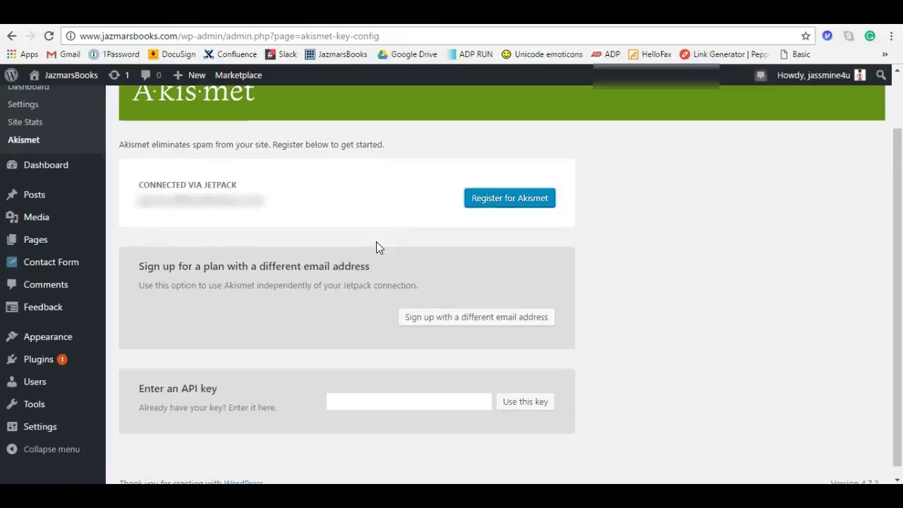
pyautogui.scroll(-1, 376, 242)
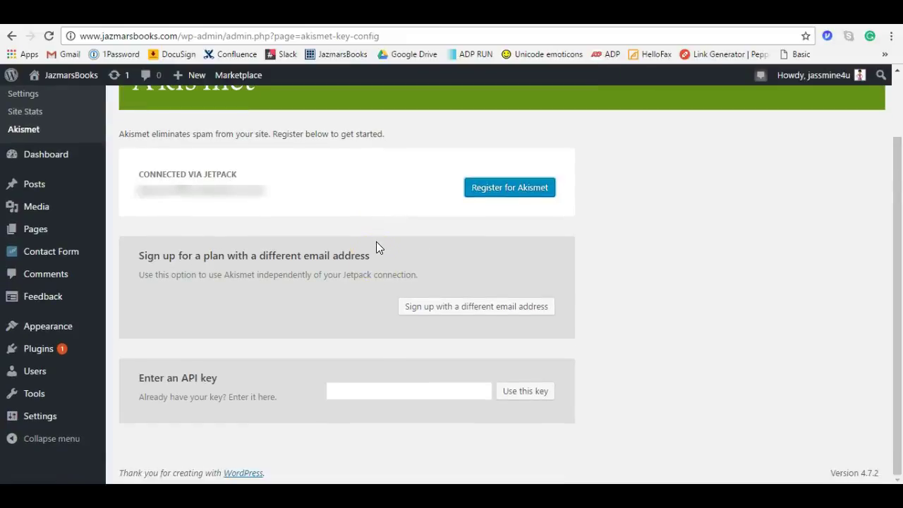
pyautogui.click(364, 394)
pyautogui.click(465, 14)
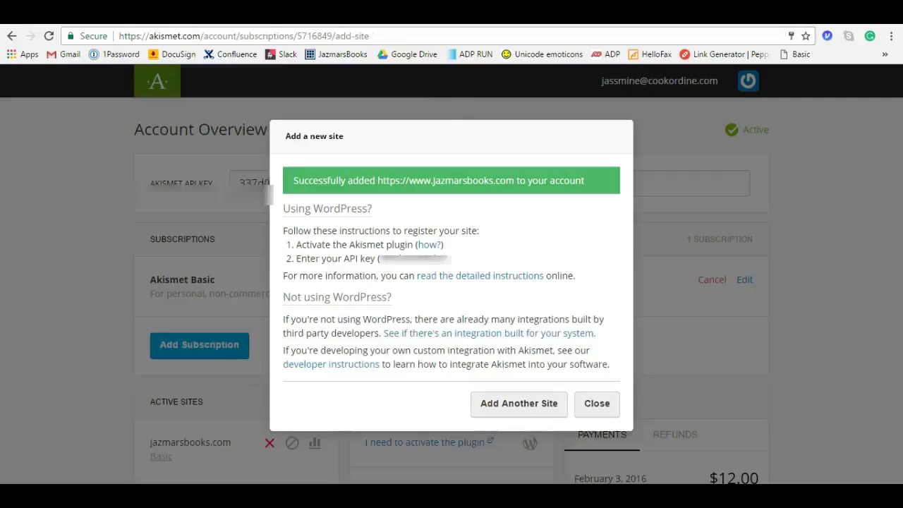
pyautogui.moveTo(444, 259); pyautogui.dragTo(383, 263)
pyautogui.rightClick(385, 260)
pyautogui.click(406, 268)
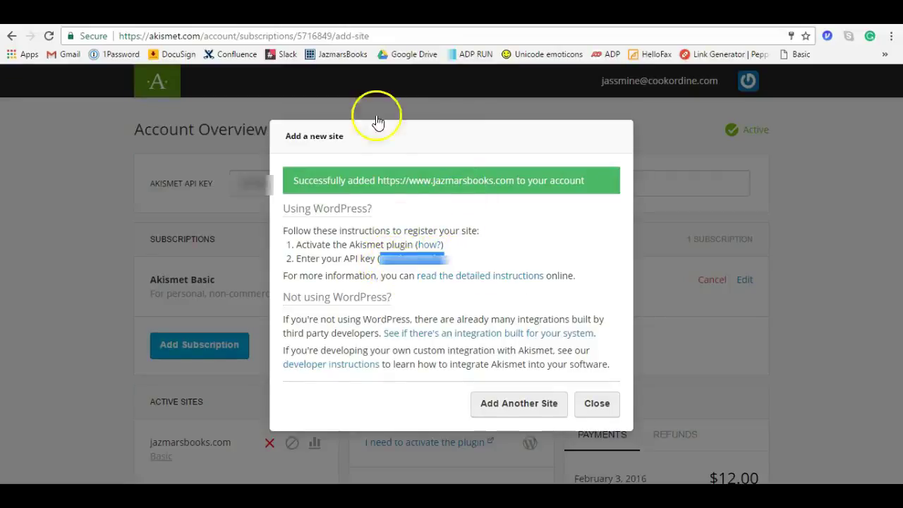
pyautogui.click(374, 14)
pyautogui.hotkey('ctrl', 'v')
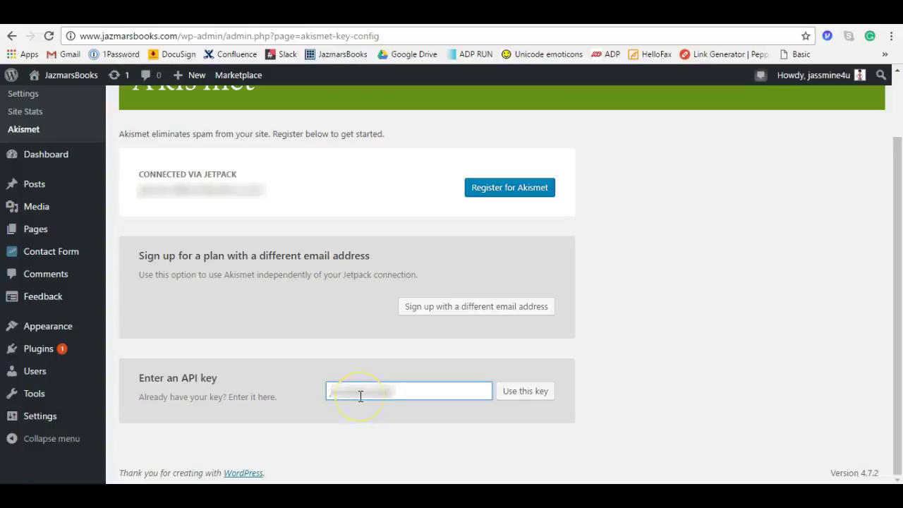
pyautogui.click(526, 394)
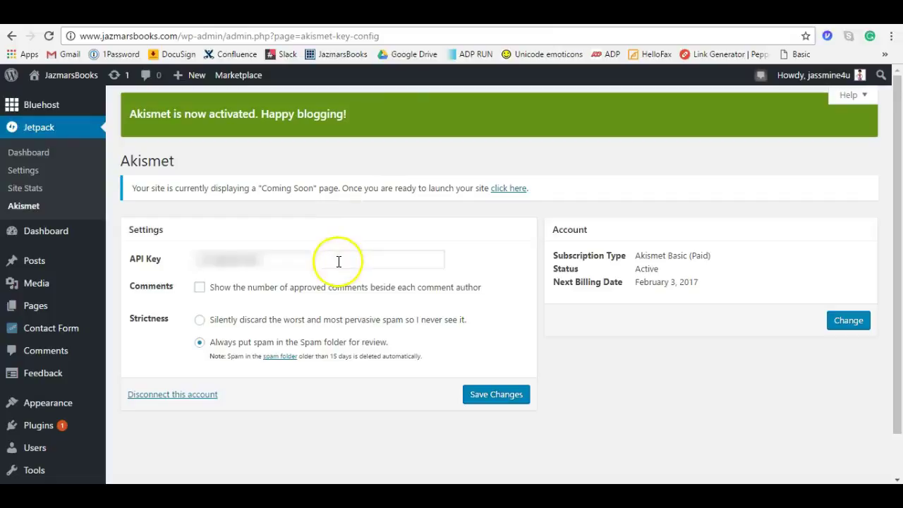
# - Choose 'Silently discard the worst and most pervasive spam', keep comment counts unchecked, and save
pyautogui.click(200, 290)
pyautogui.click(201, 293)
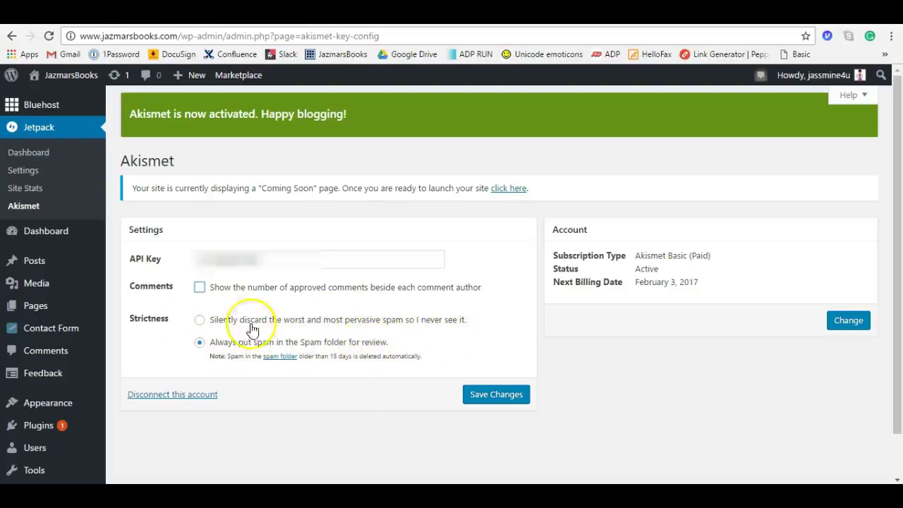
pyautogui.click(201, 321)
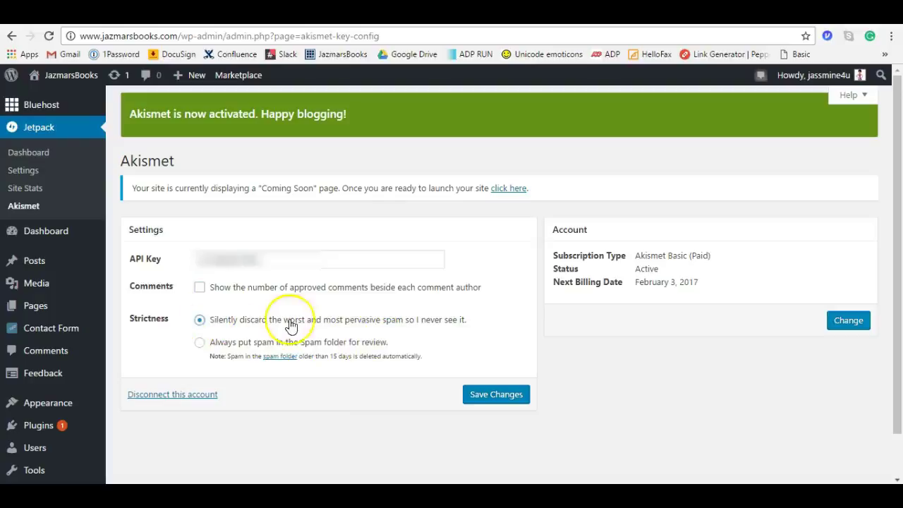
pyautogui.click(513, 396)
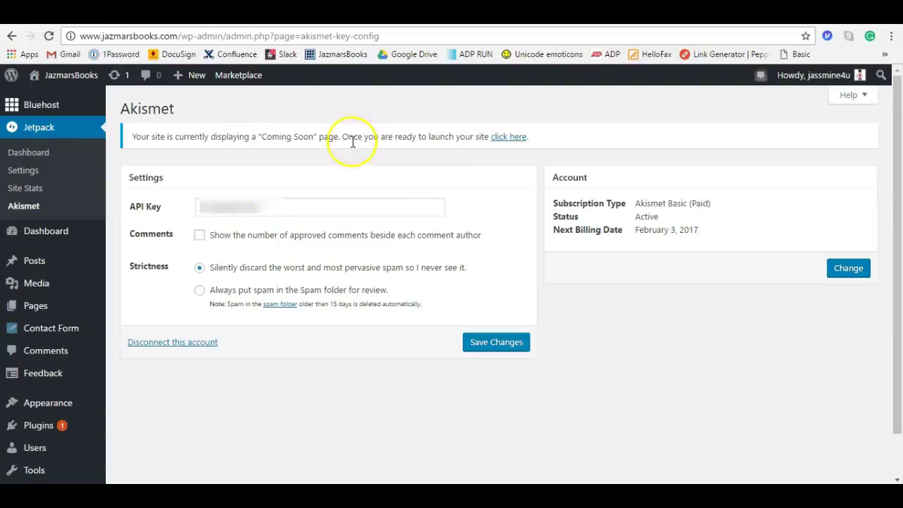
pyautogui.moveTo(34, 492)
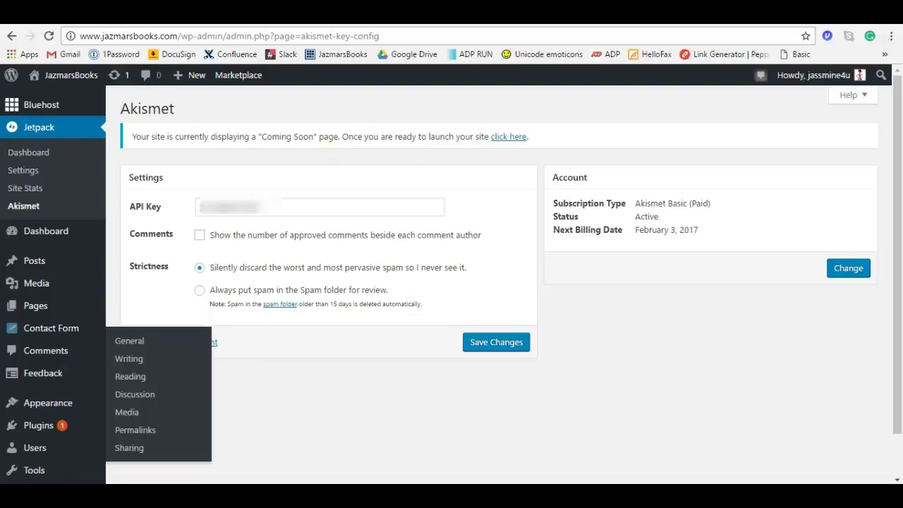